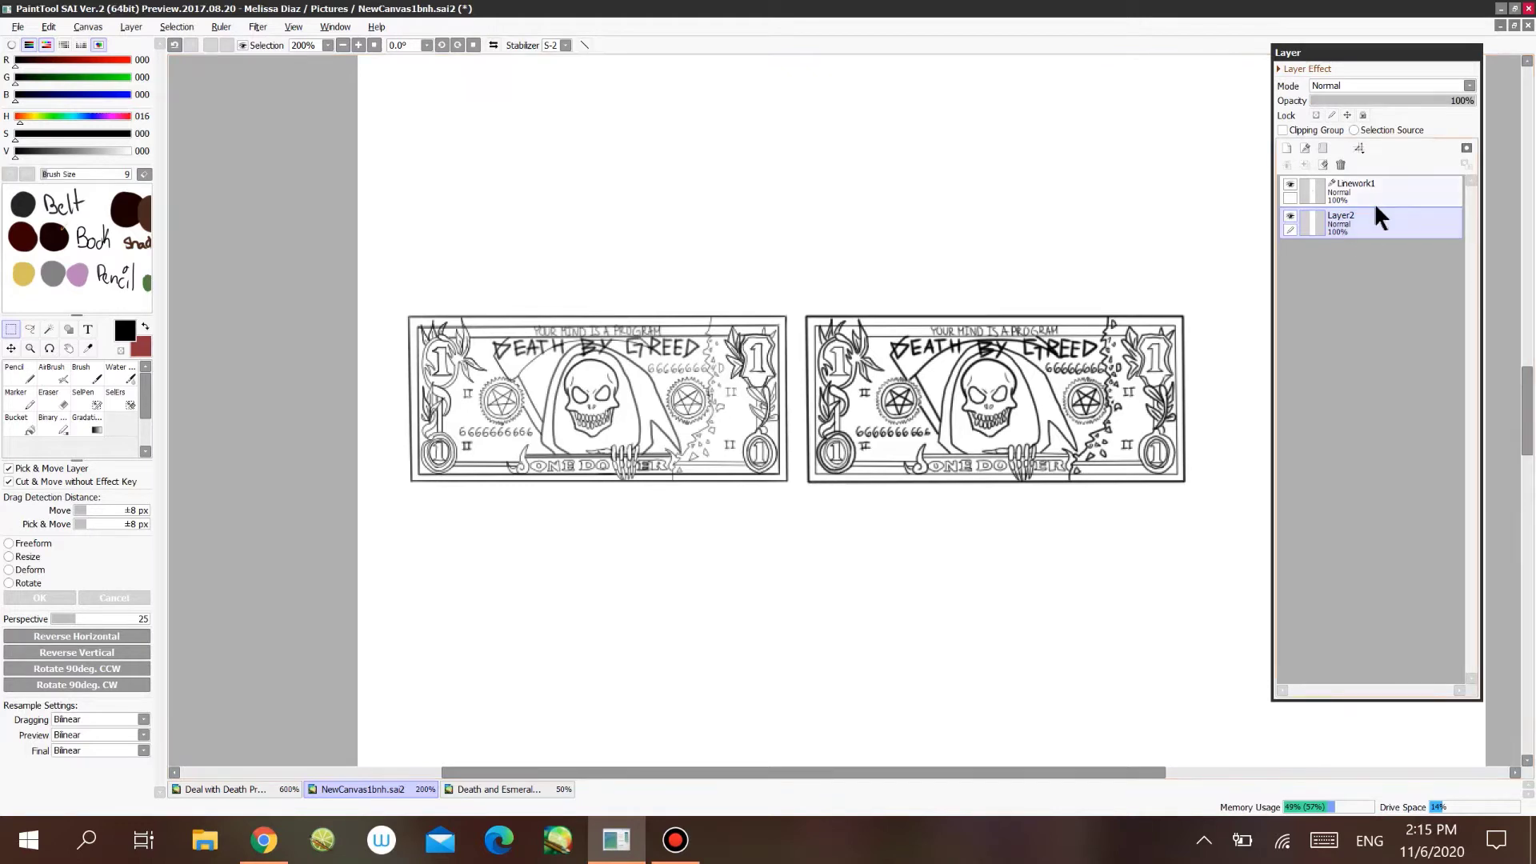
- Duplicate the left banknote sketch from Layer2 onto its own layer and place the copy directly above the original
click(32, 332)
mouse_move(525, 206)
mouse_down()
mouse_move(512, 653)
mouse_move(785, 532)
mouse_move(800, 328)
mouse_move(492, 210)
mouse_move(448, 210)
mouse_up()
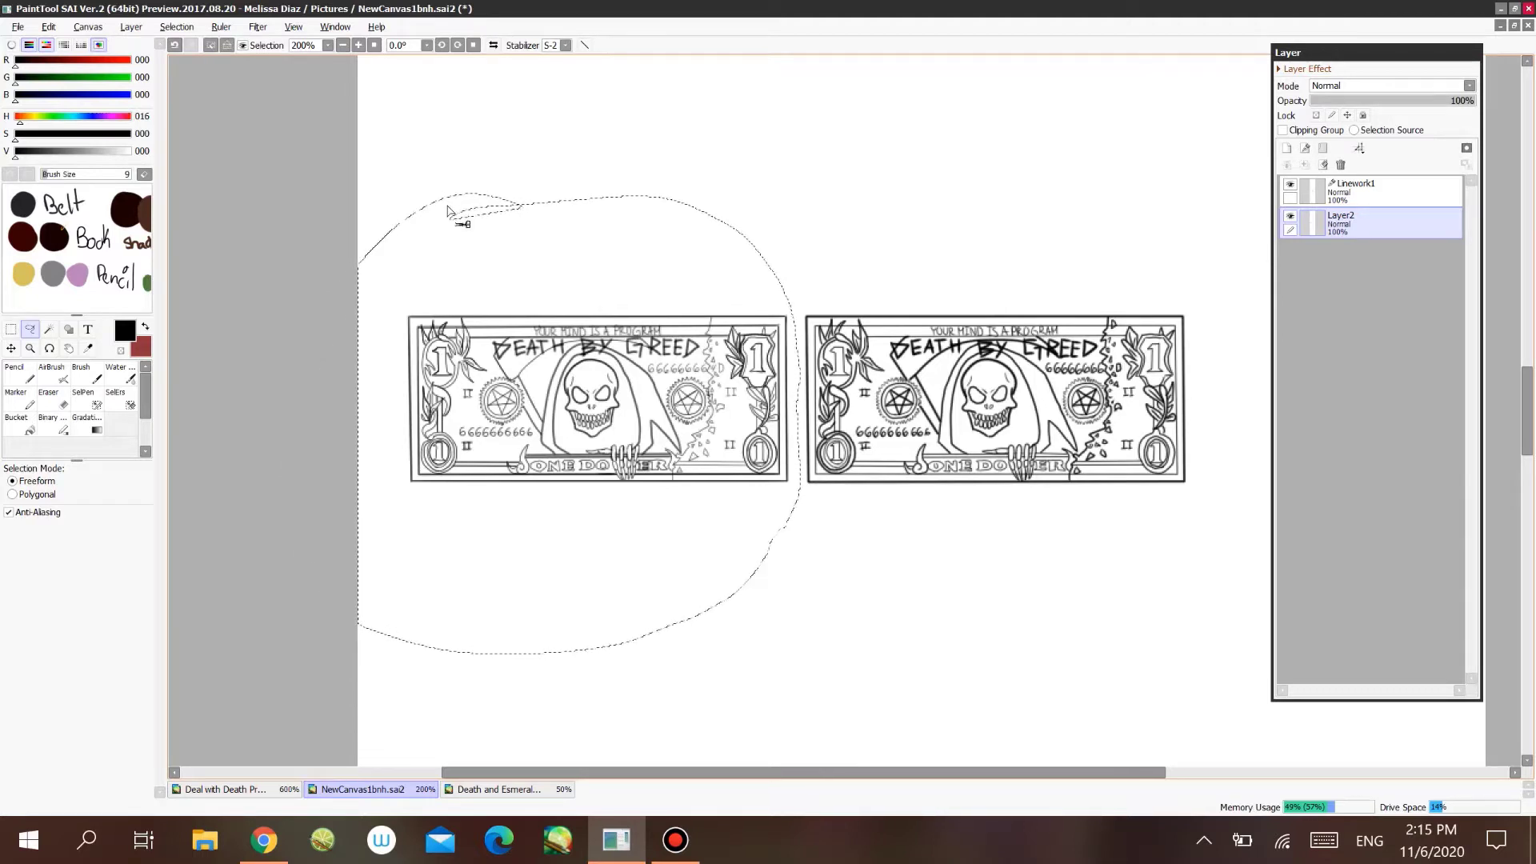
key(ctrl+c)
key(ctrl+v)
key(ctrl+t)
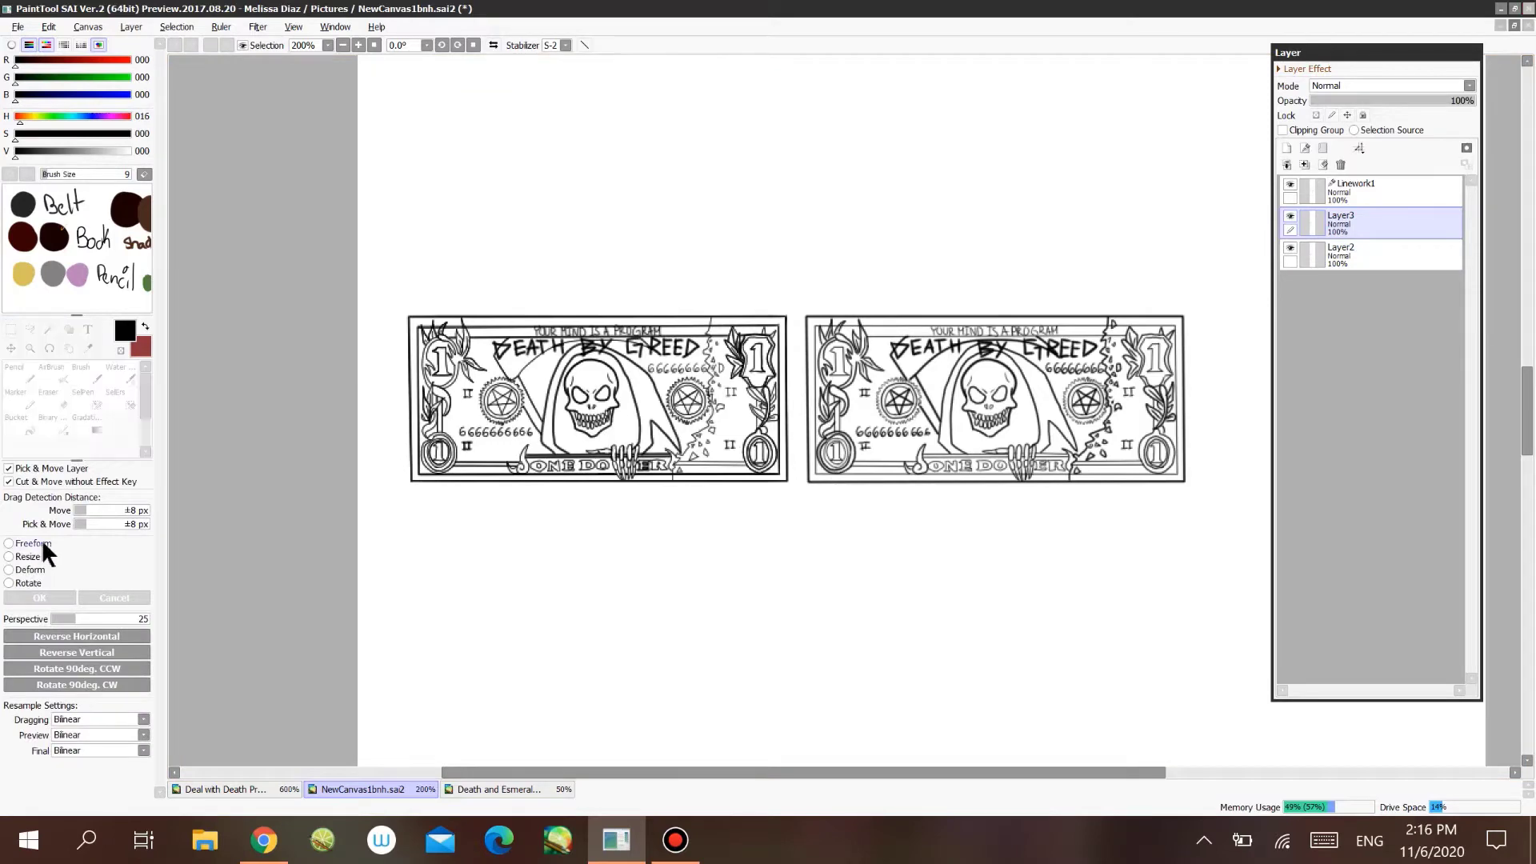
drag(632, 397, 701, 204)
click(42, 599)
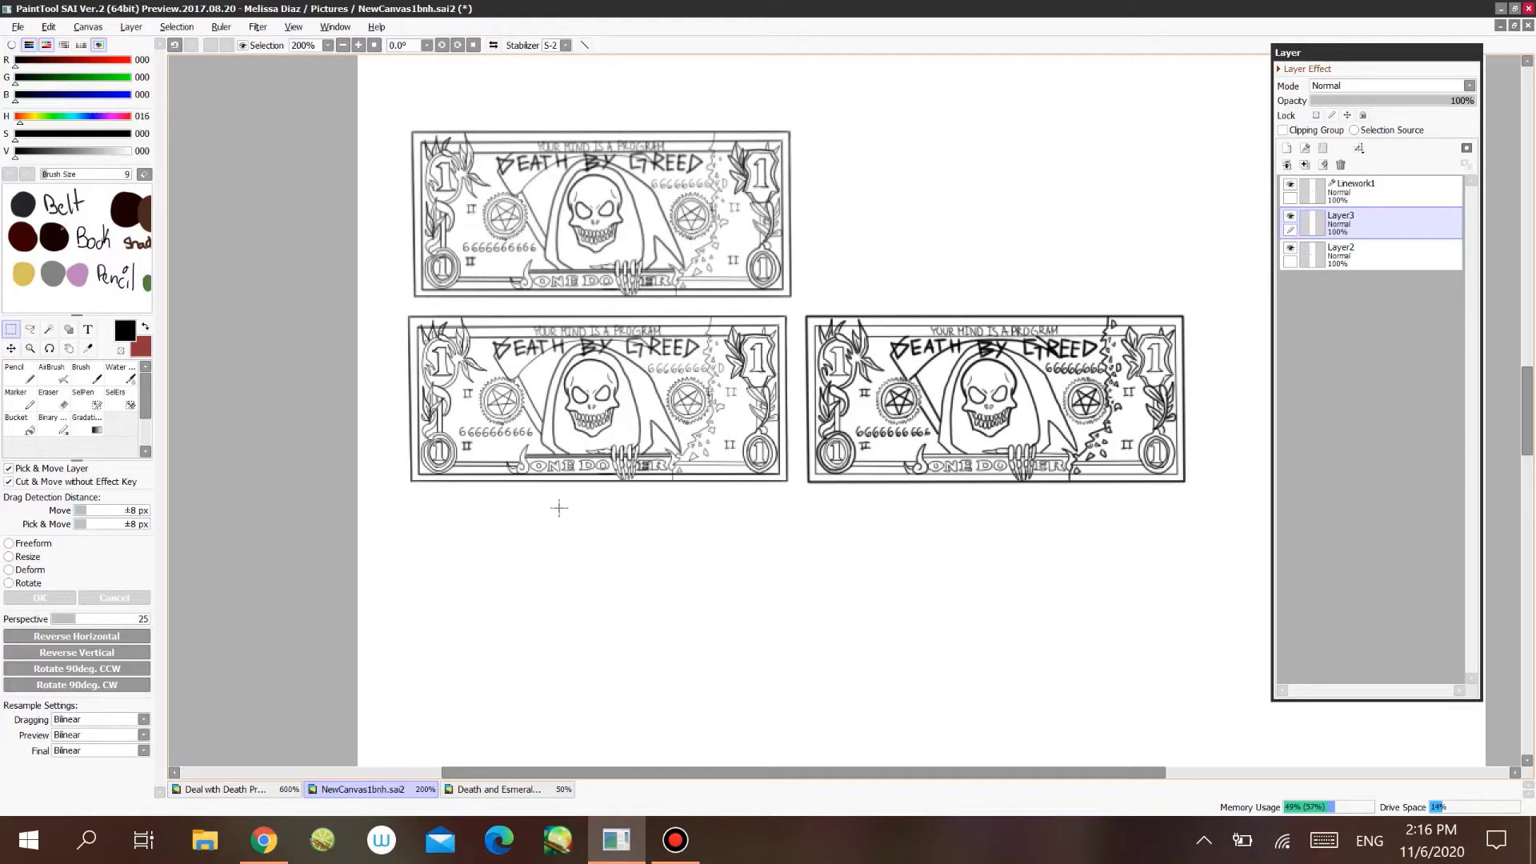
- Lasso the entire right banknote on the Linework1 layer, keeping it clear of the floating Layer window
click(359, 45)
drag(1528, 416, 1529, 400)
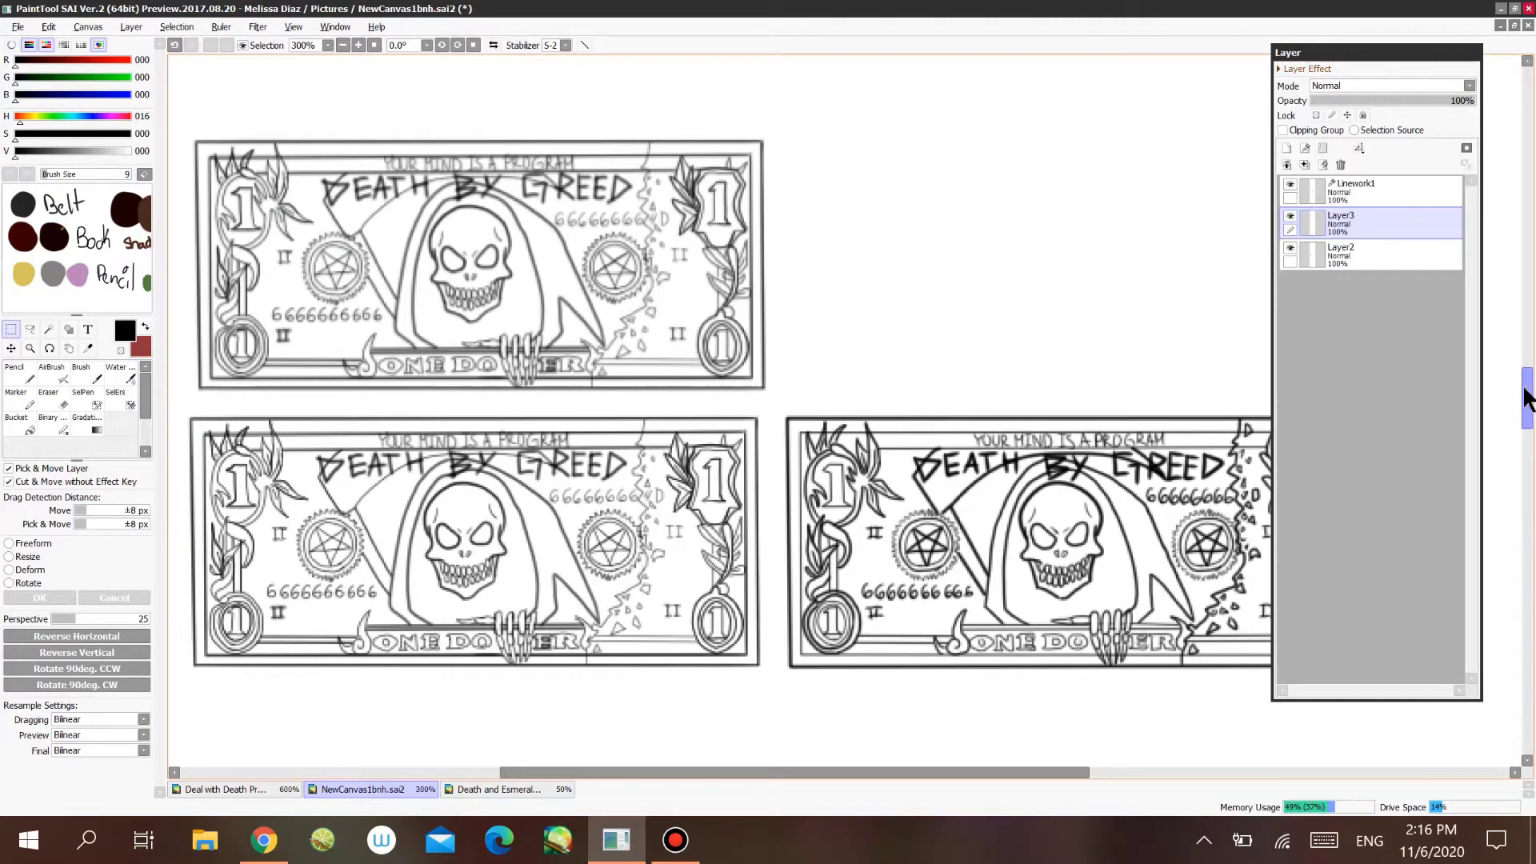
drag(1380, 53, 597, 96)
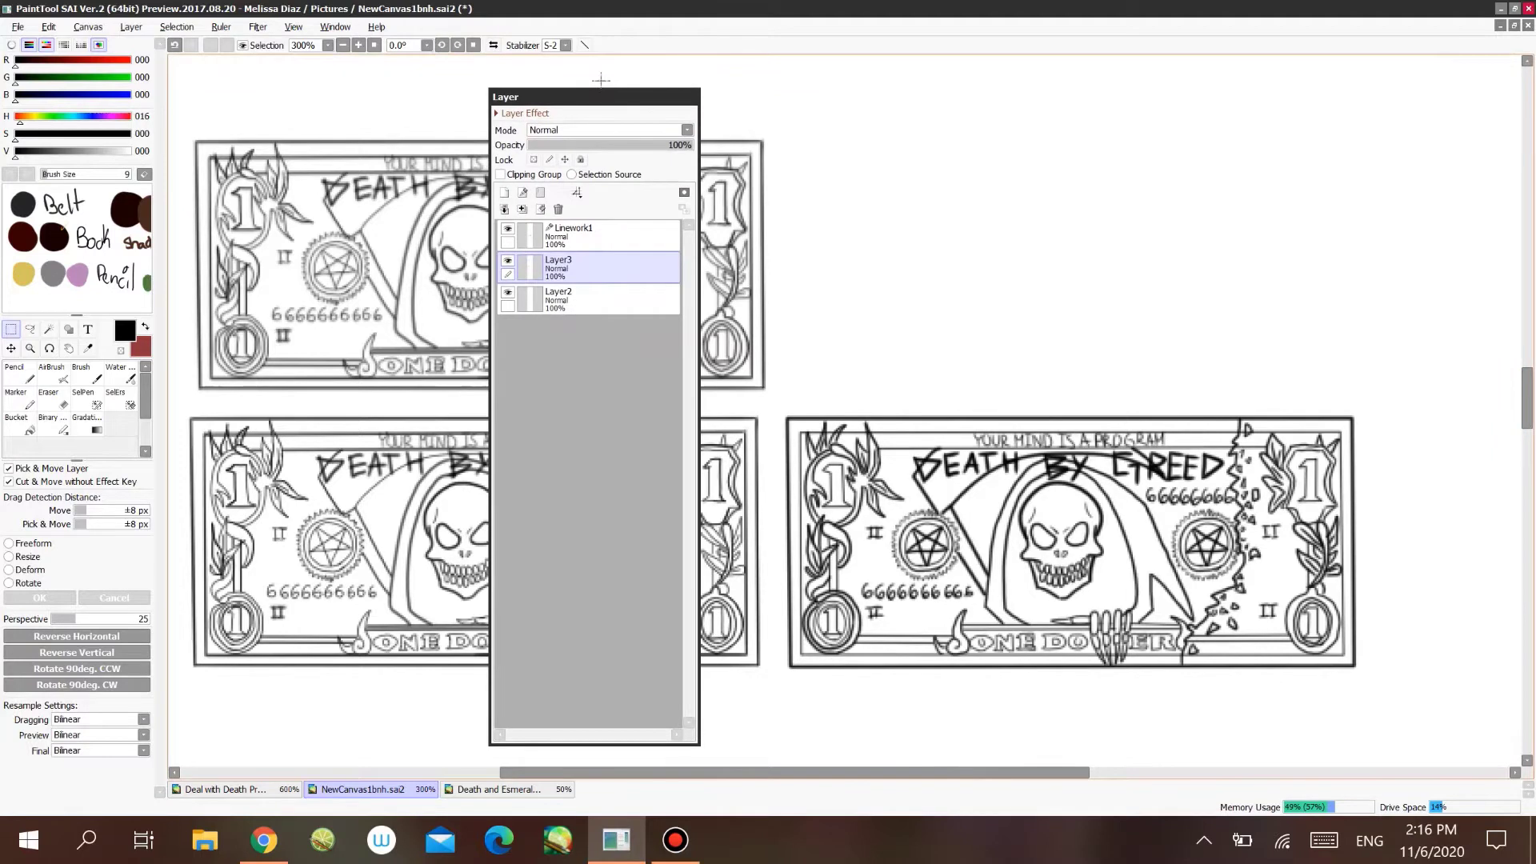
click(584, 234)
click(30, 329)
mouse_move(986, 300)
mouse_down()
mouse_move(775, 422)
mouse_move(768, 564)
mouse_move(832, 748)
mouse_move(1361, 730)
mouse_move(1393, 371)
mouse_move(983, 298)
mouse_up()
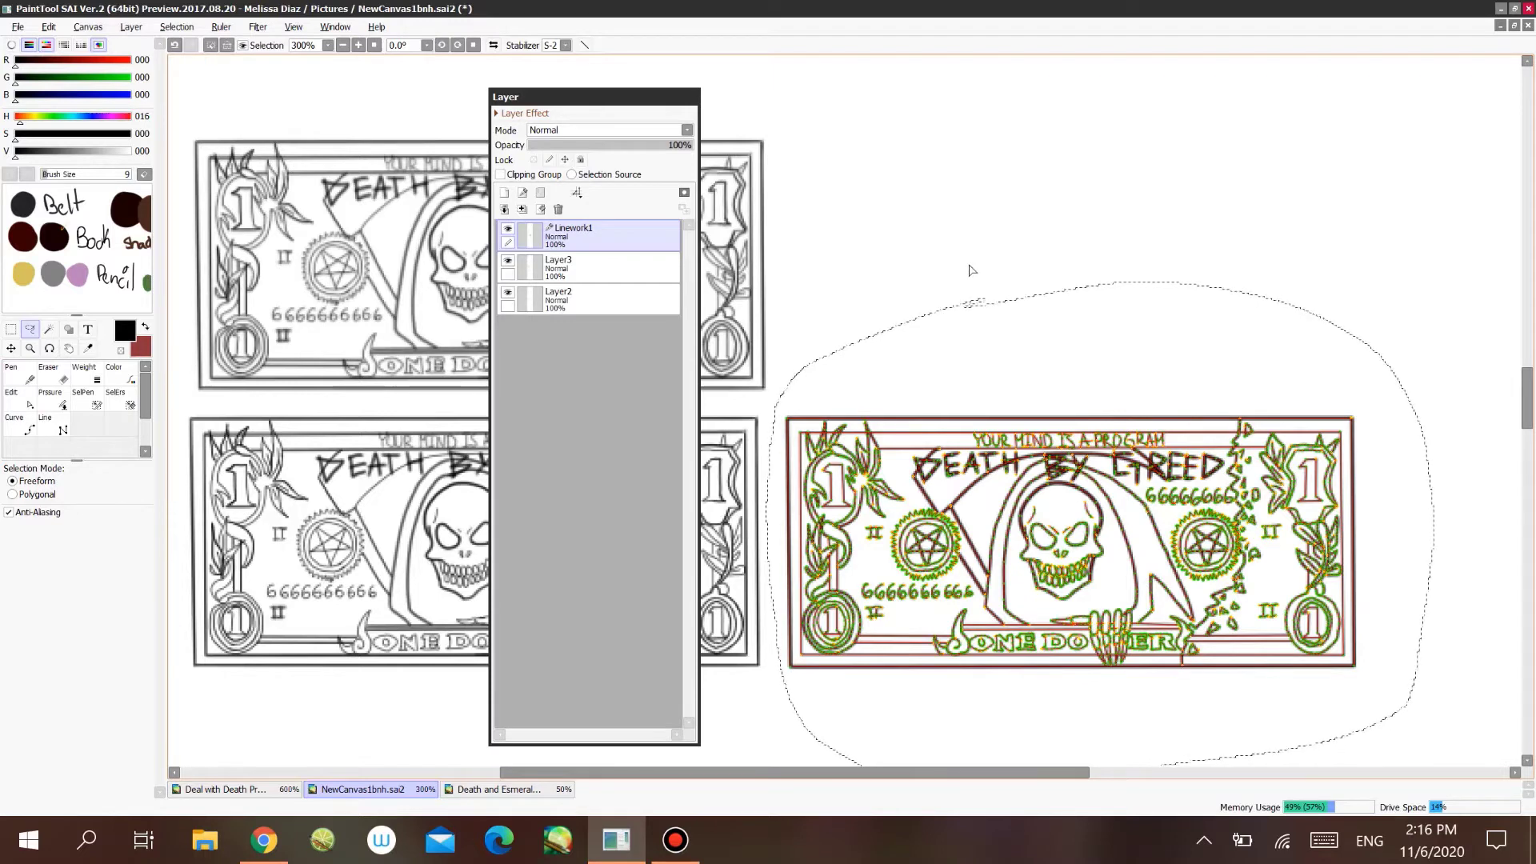
- Copy the lassoed banknote linework and paste it as a new linework layer
right_click(246, 702)
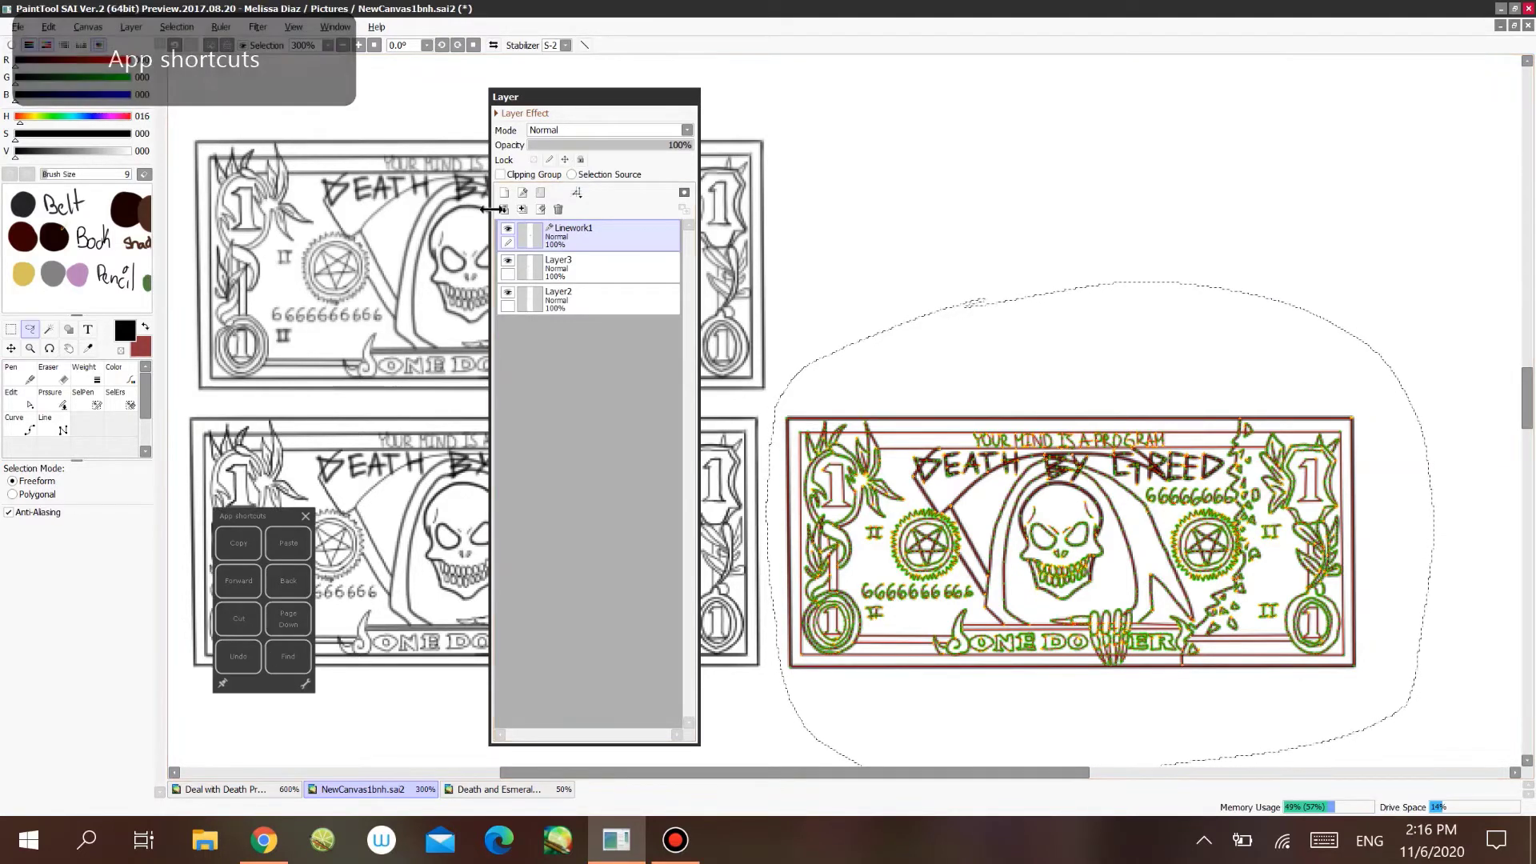
click(172, 24)
click(248, 204)
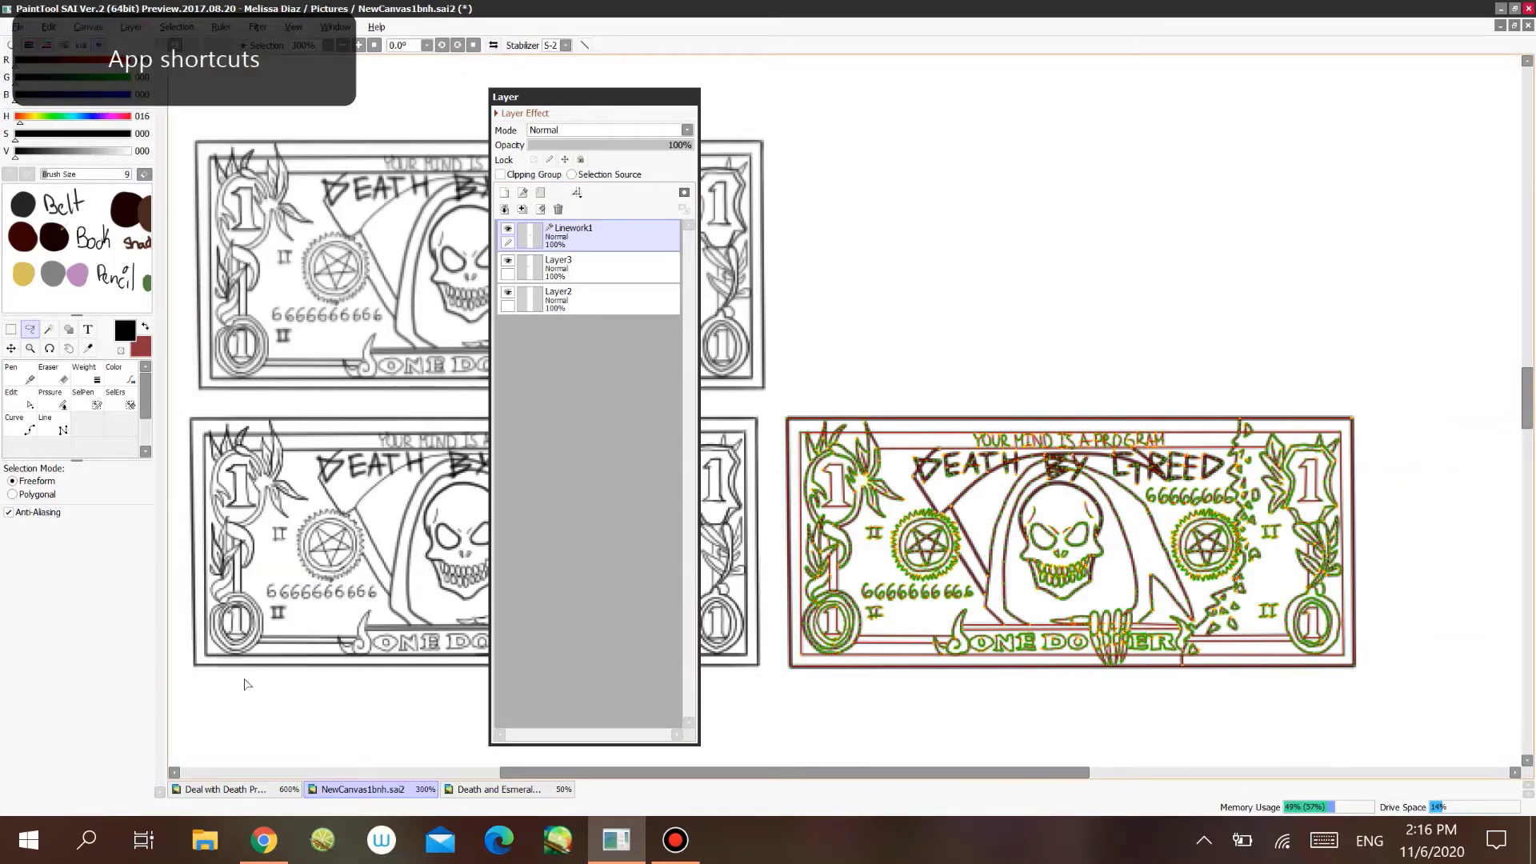
right_click(247, 684)
click(237, 579)
right_click(230, 684)
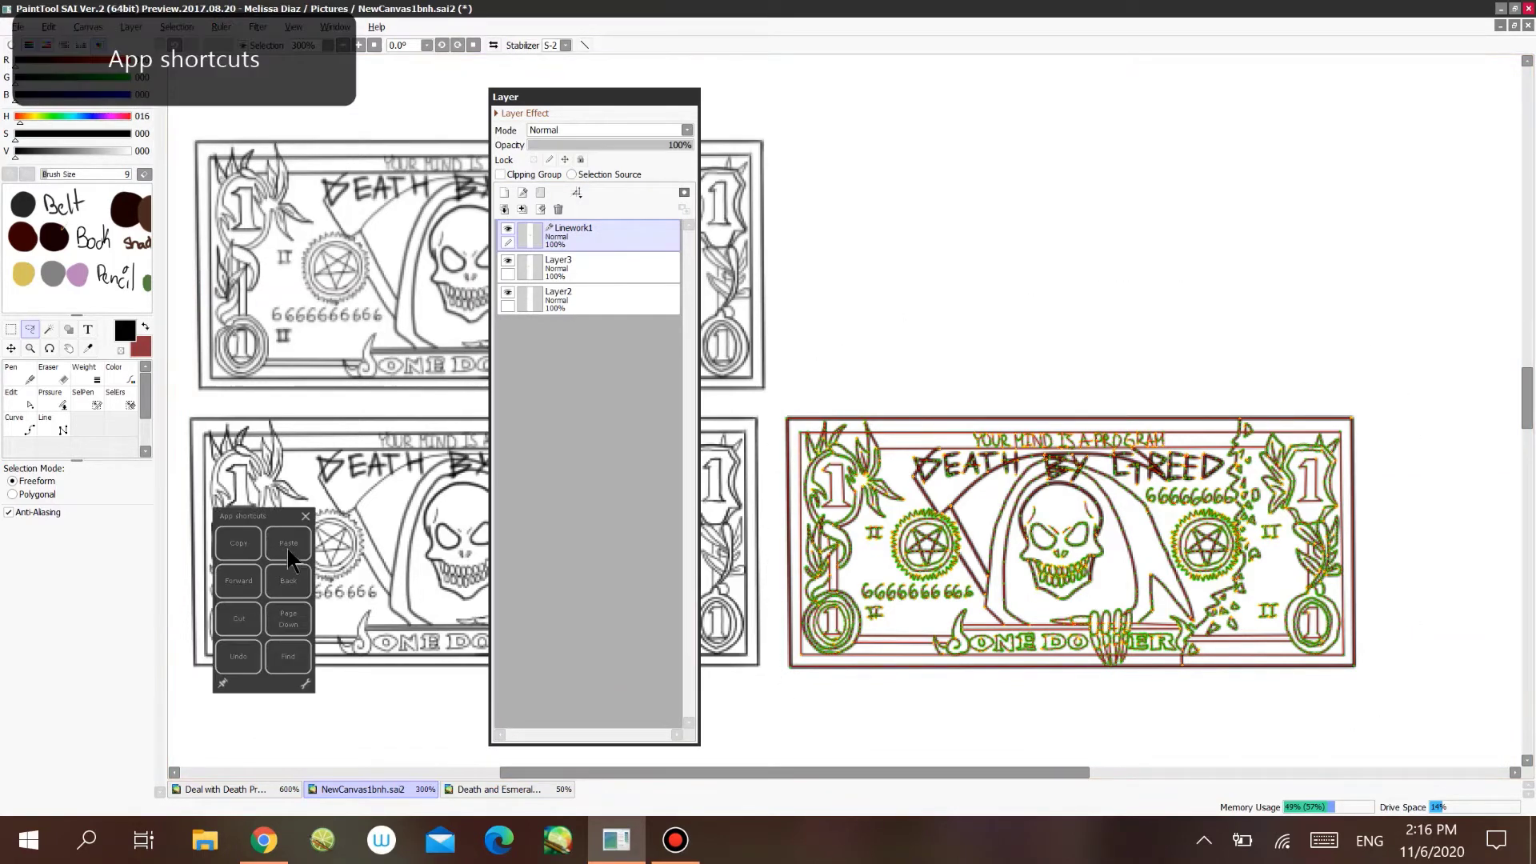
click(287, 548)
- Move the pasted linework banknote straight up so it sits above the original with a freeform transform
key(ctrl+t)
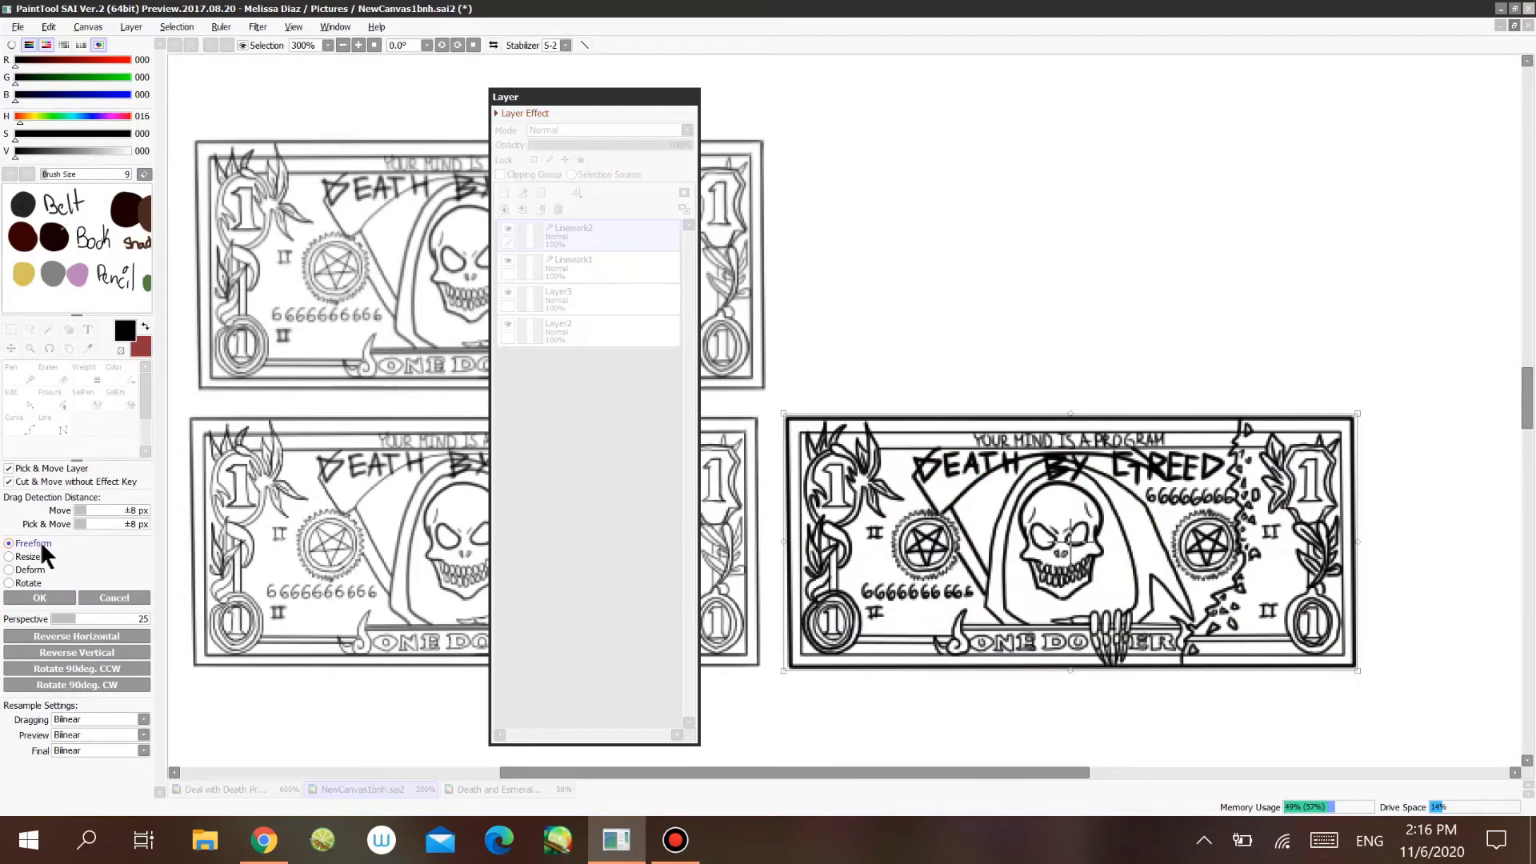
drag(1057, 592, 1053, 317)
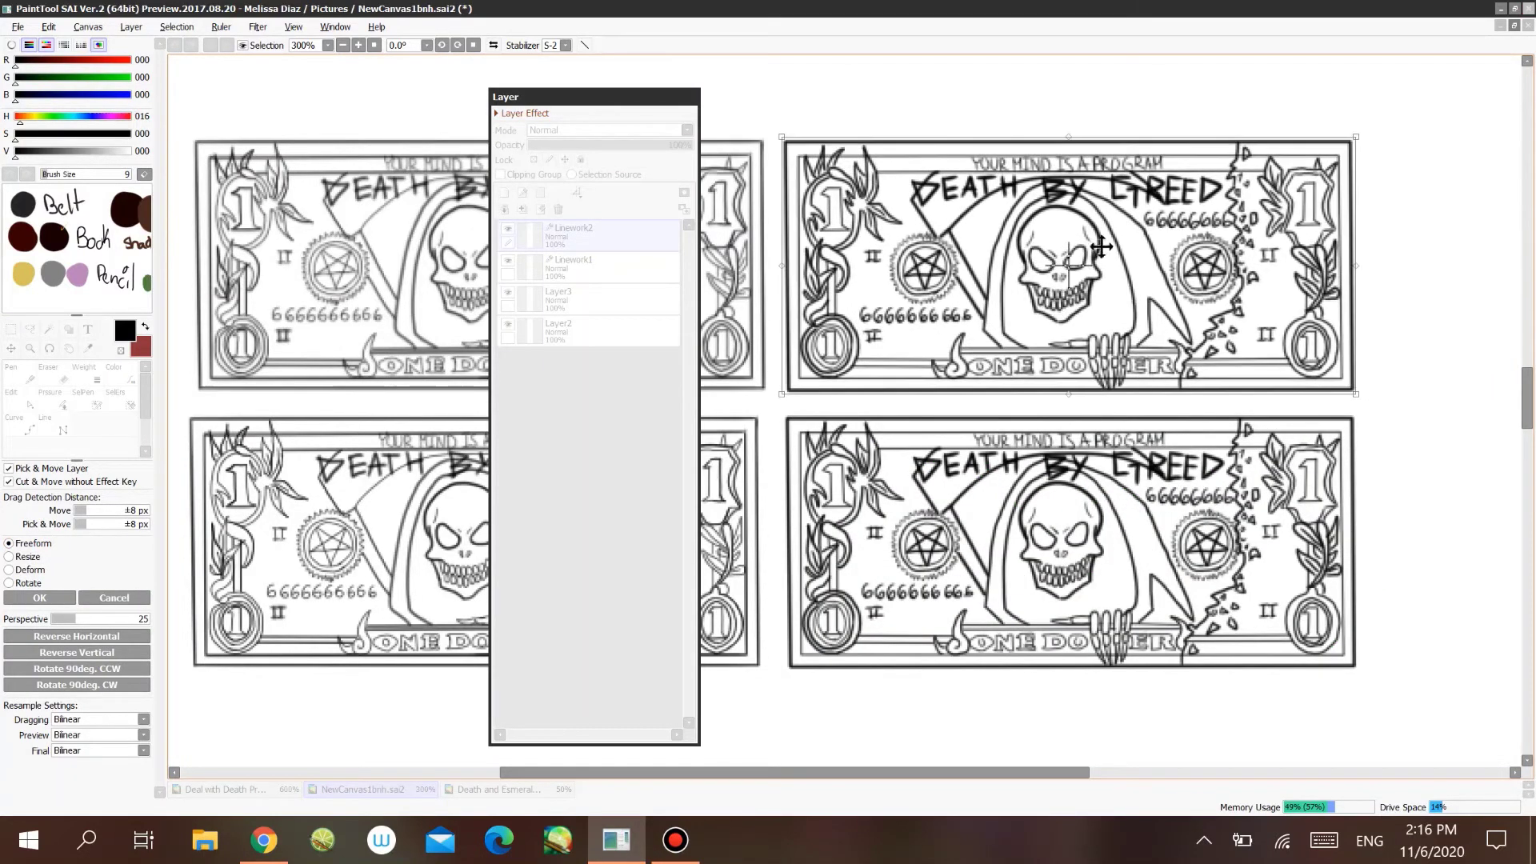
click(40, 598)
- Place the Layer window clear of the two linework banknotes, with the Linework2 layer active
drag(596, 97, 1437, 136)
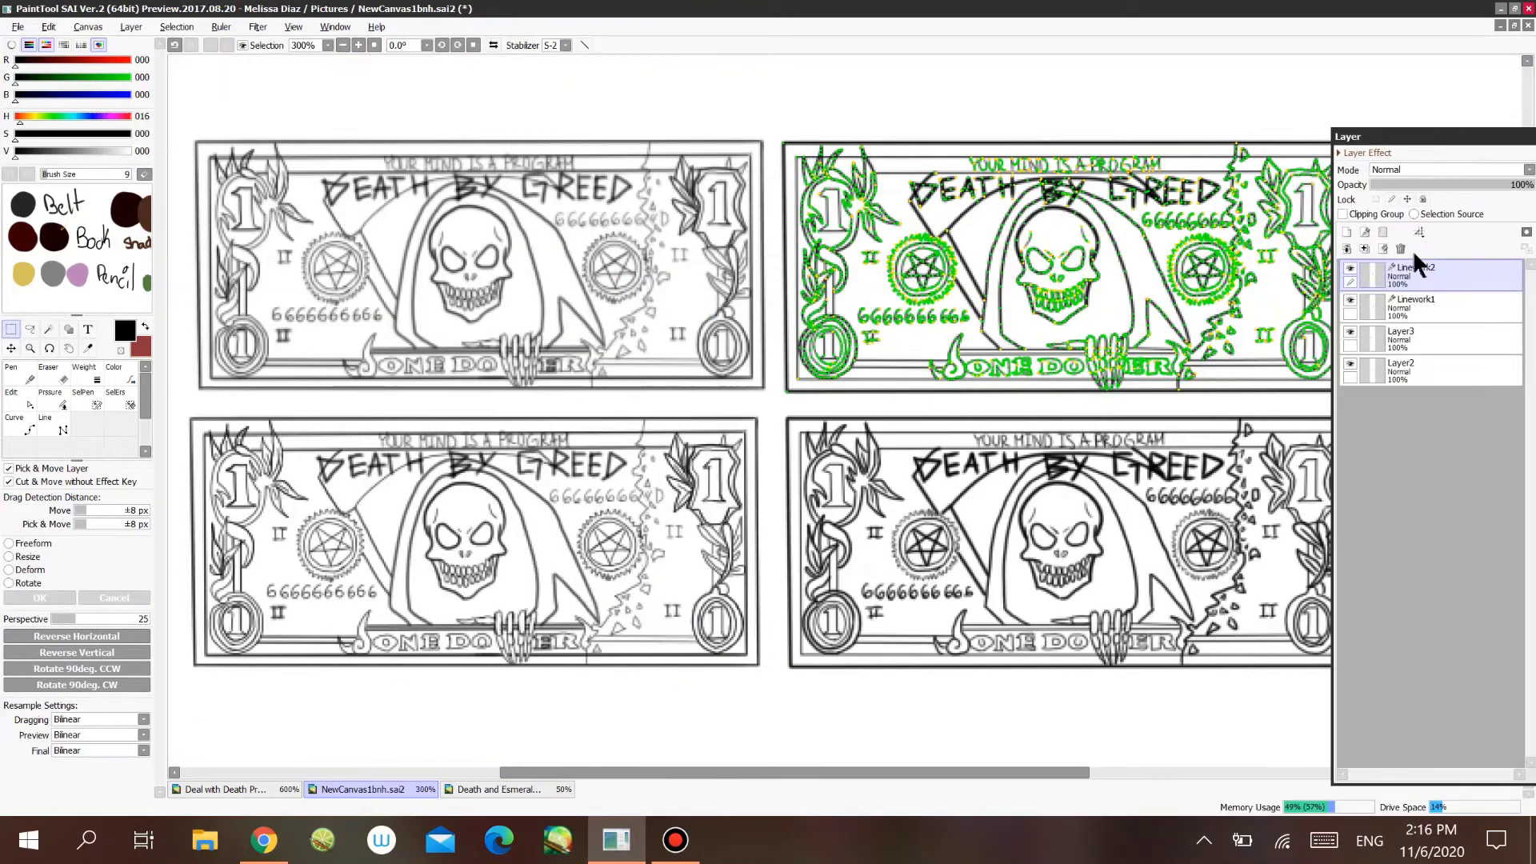
click(1432, 303)
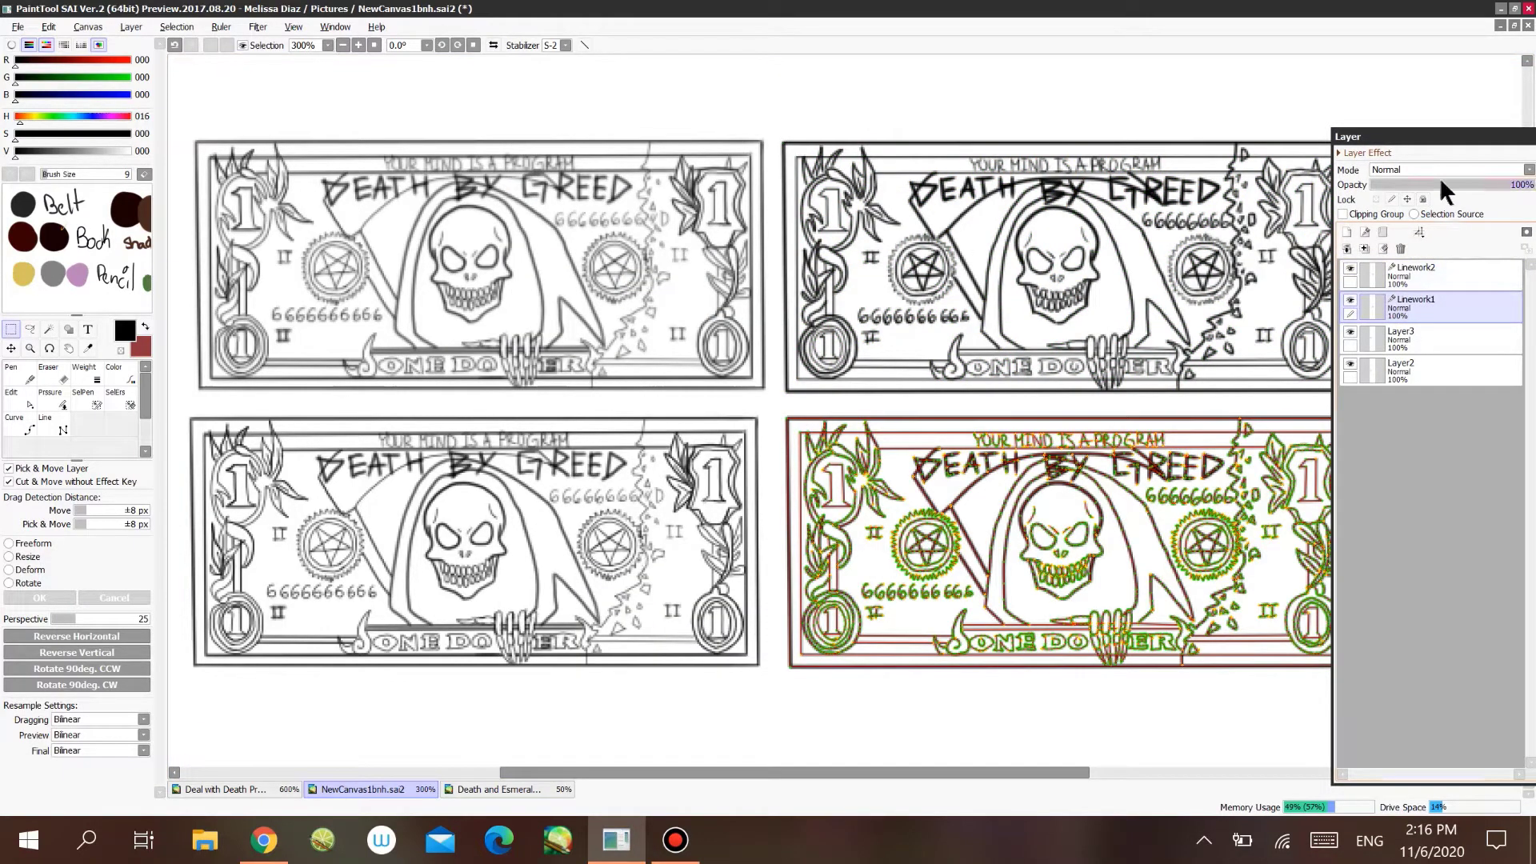
click(1435, 277)
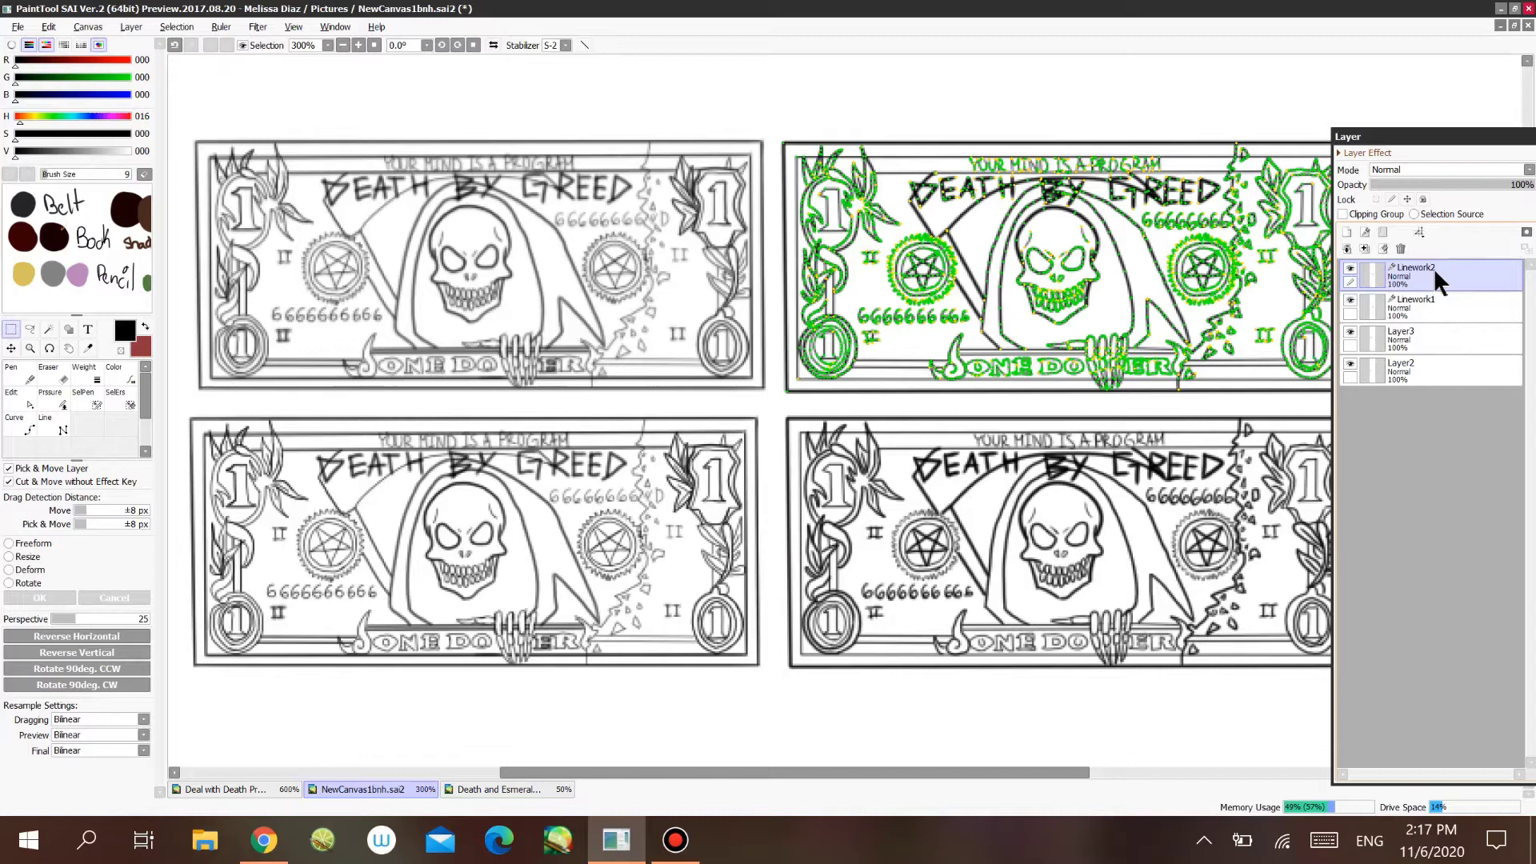
drag(1443, 132, 1475, 97)
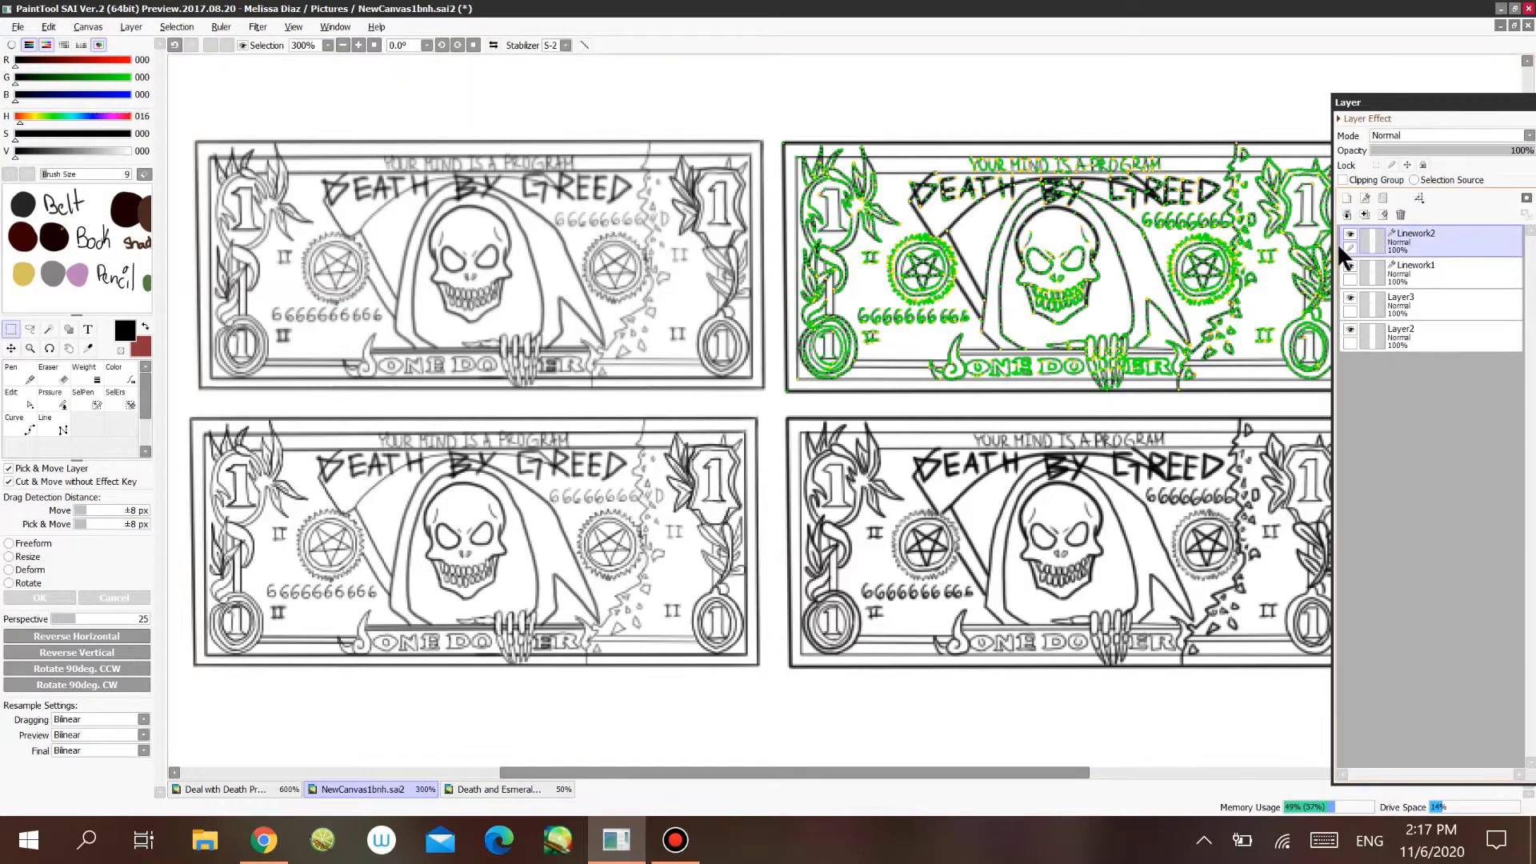
drag(1333, 240, 1365, 240)
drag(1443, 93, 1437, 83)
- Try narrowing the Linework2 banknote from its right side with a freeform transform
click(32, 544)
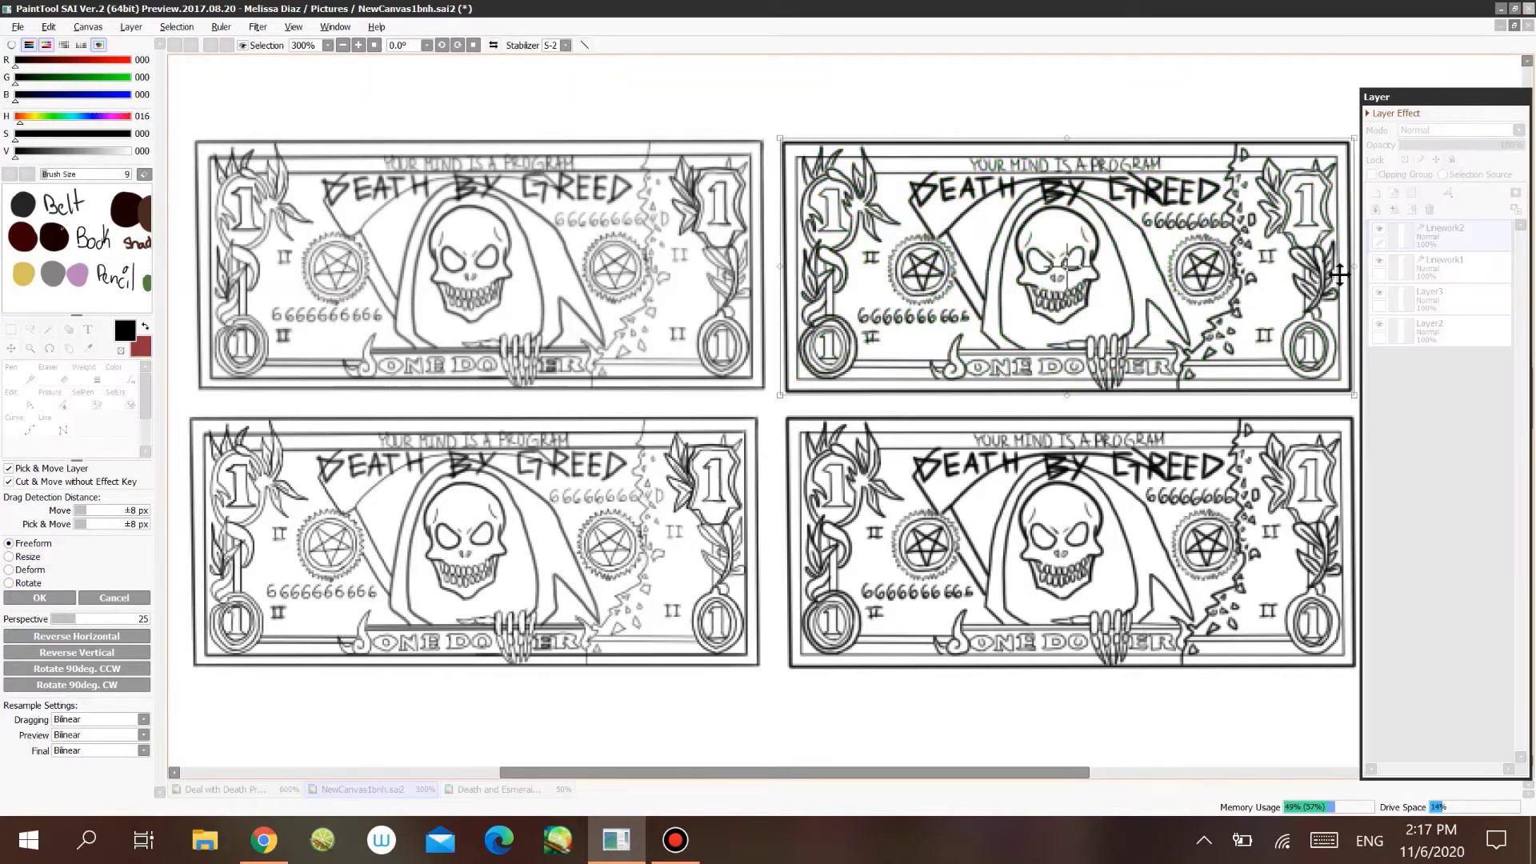
drag(1297, 266, 1320, 338)
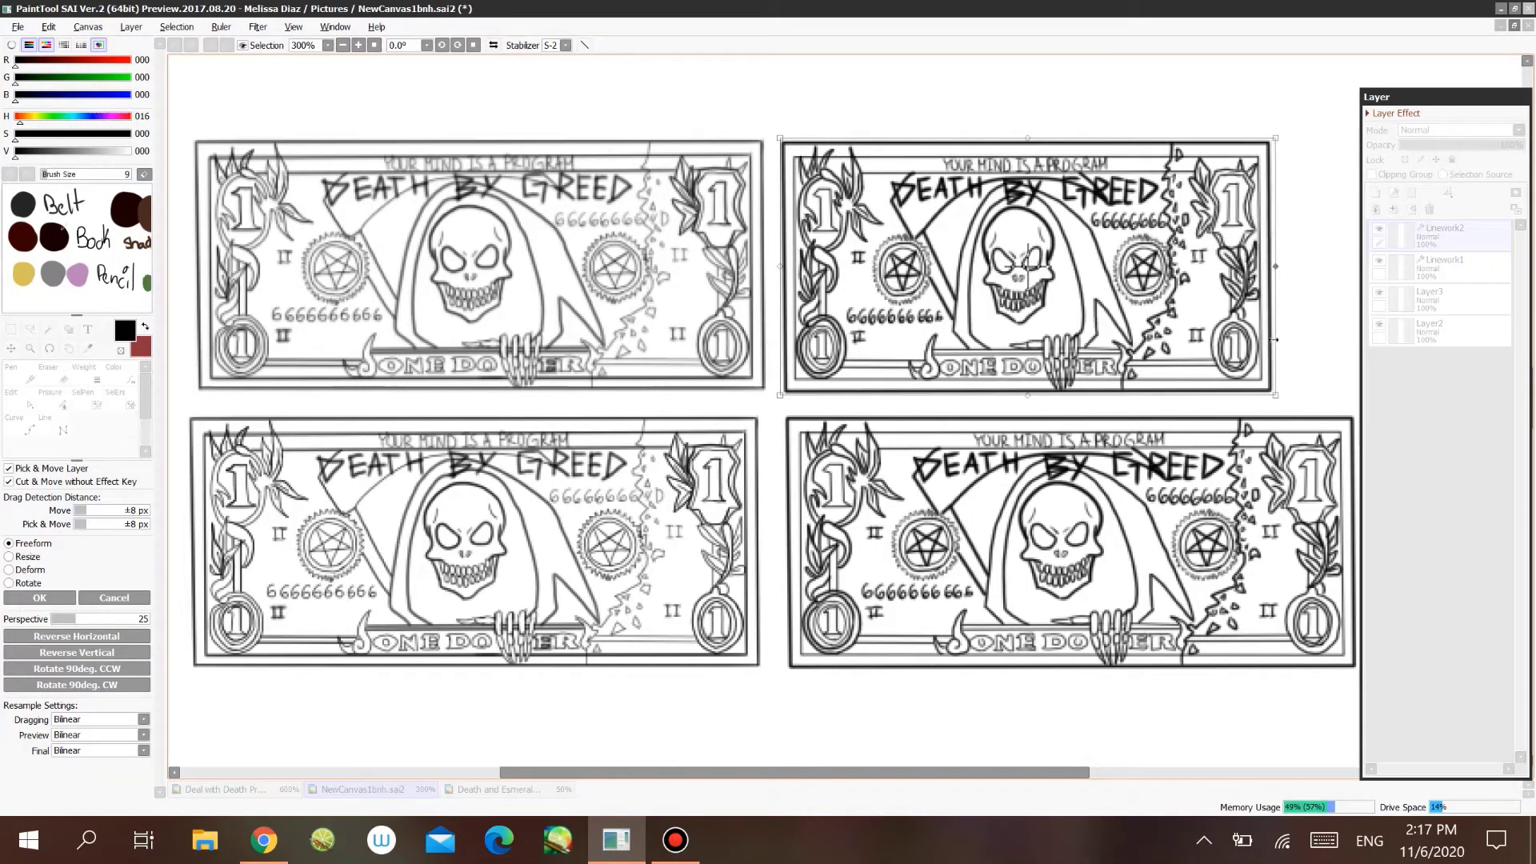
click(117, 596)
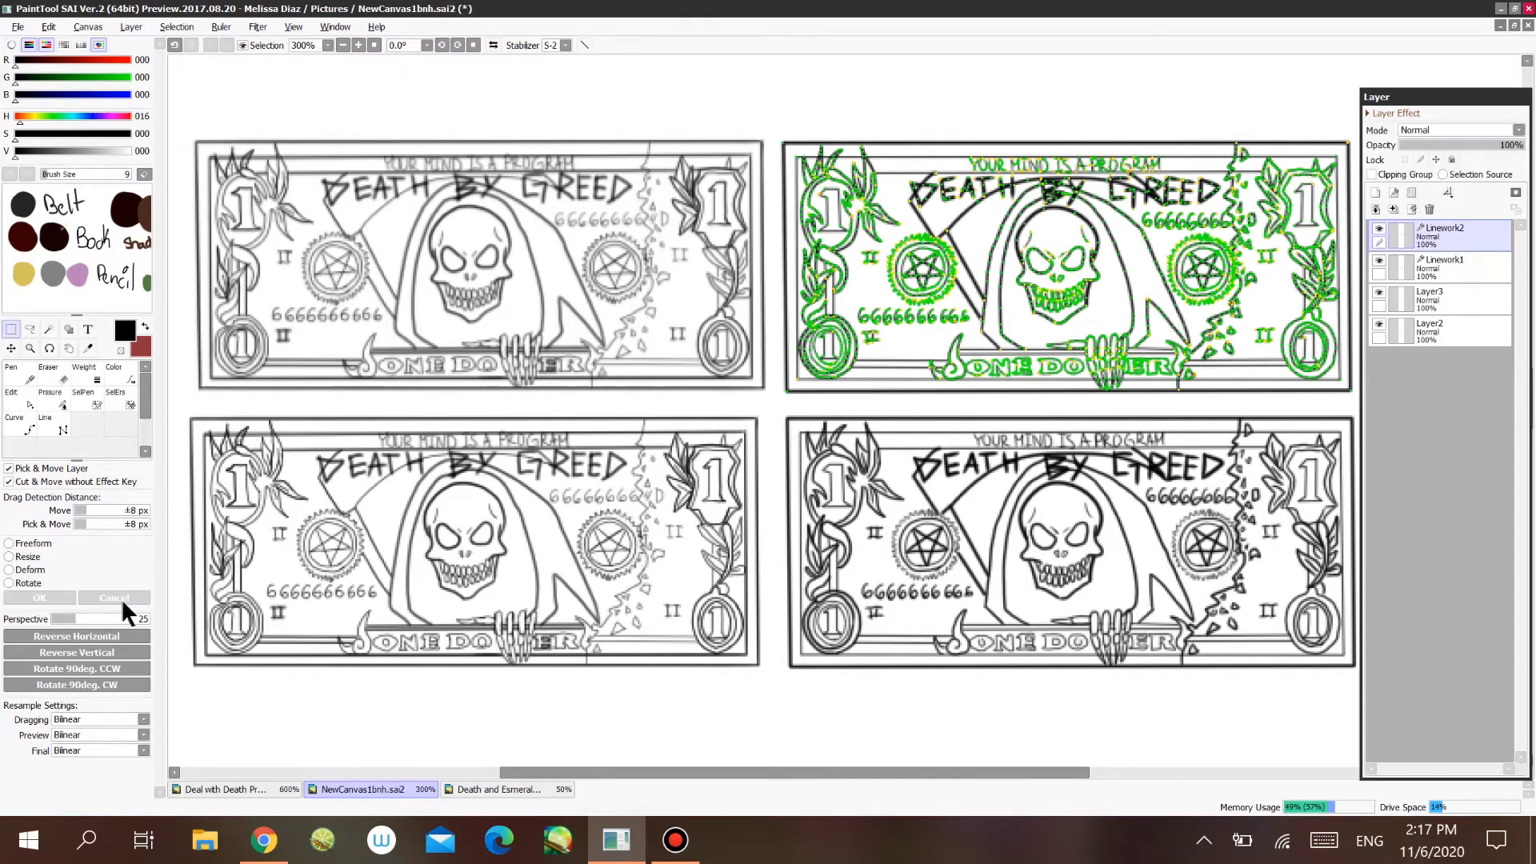
- Try shifting the Linework2 banknote with another freeform transform
click(30, 328)
drag(1450, 97, 1401, 70)
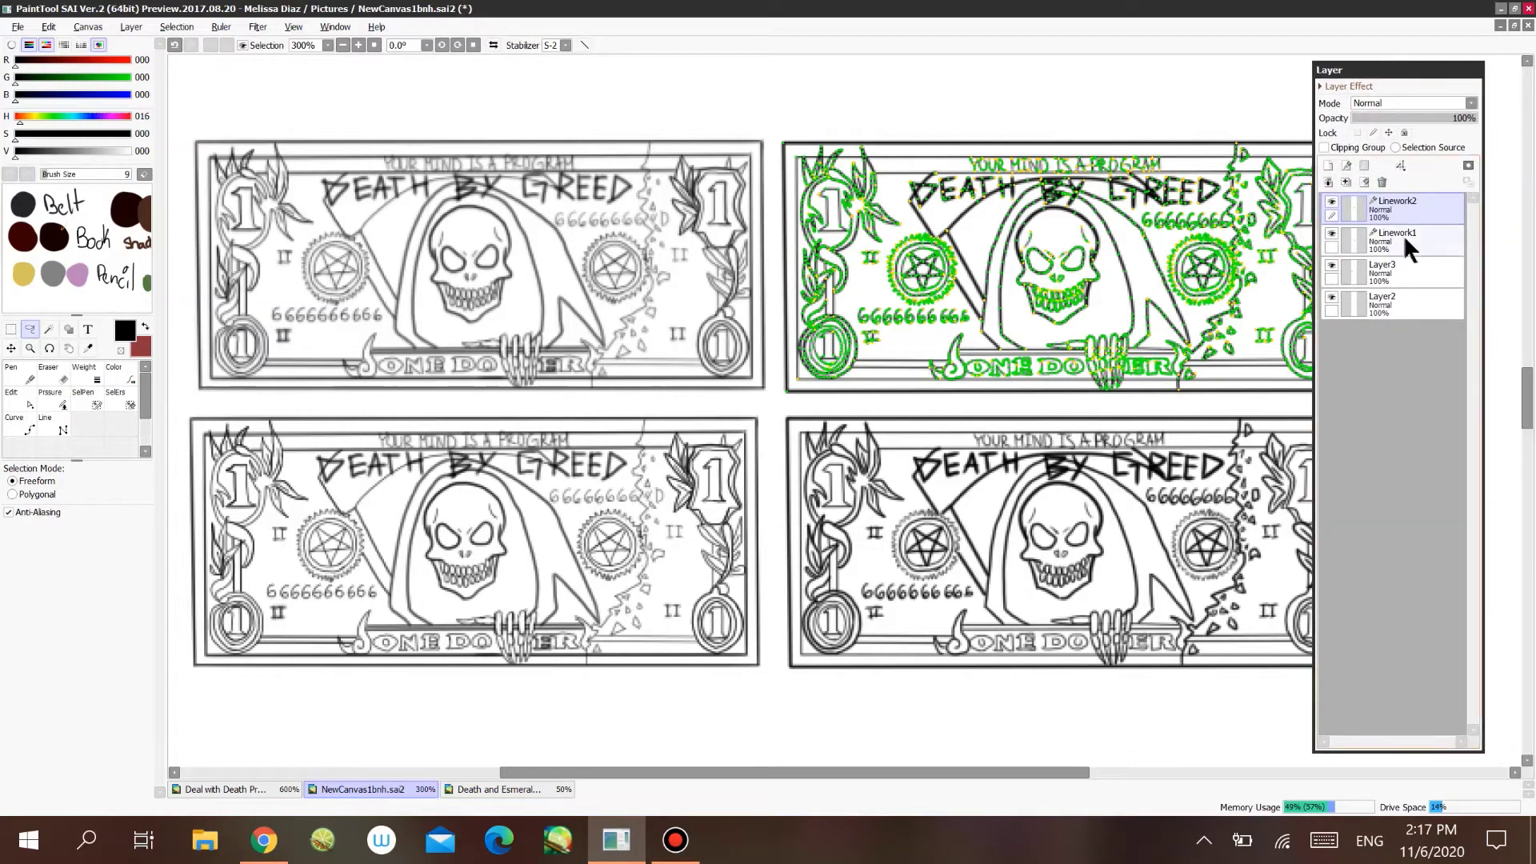
click(12, 348)
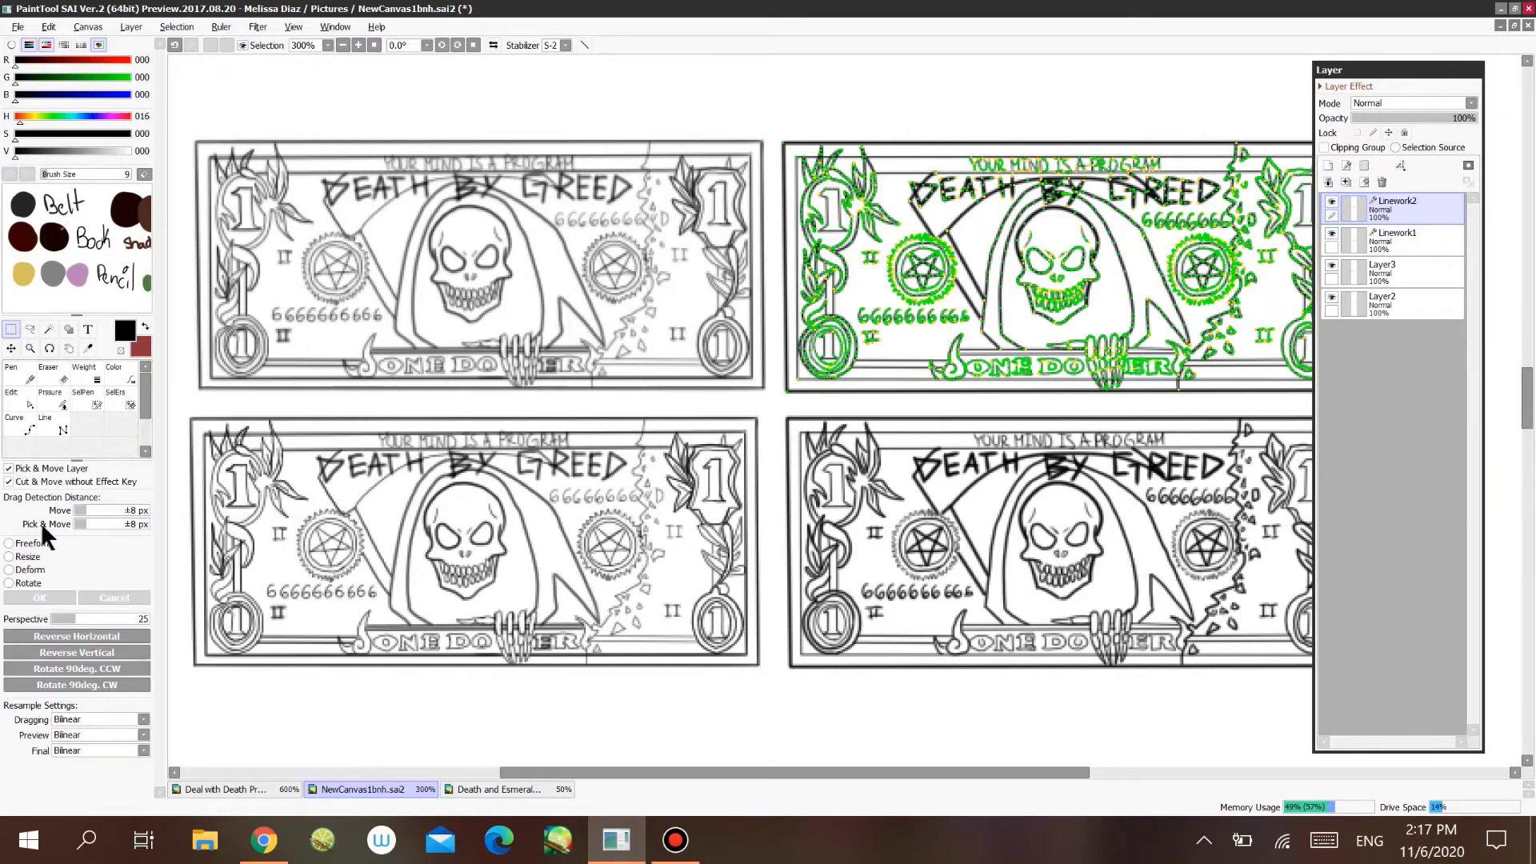
key(ctrl+t)
drag(1095, 207, 1069, 183)
click(114, 599)
- Try shifting the Layer2 banknote slightly to the left with a freeform transform
click(1429, 266)
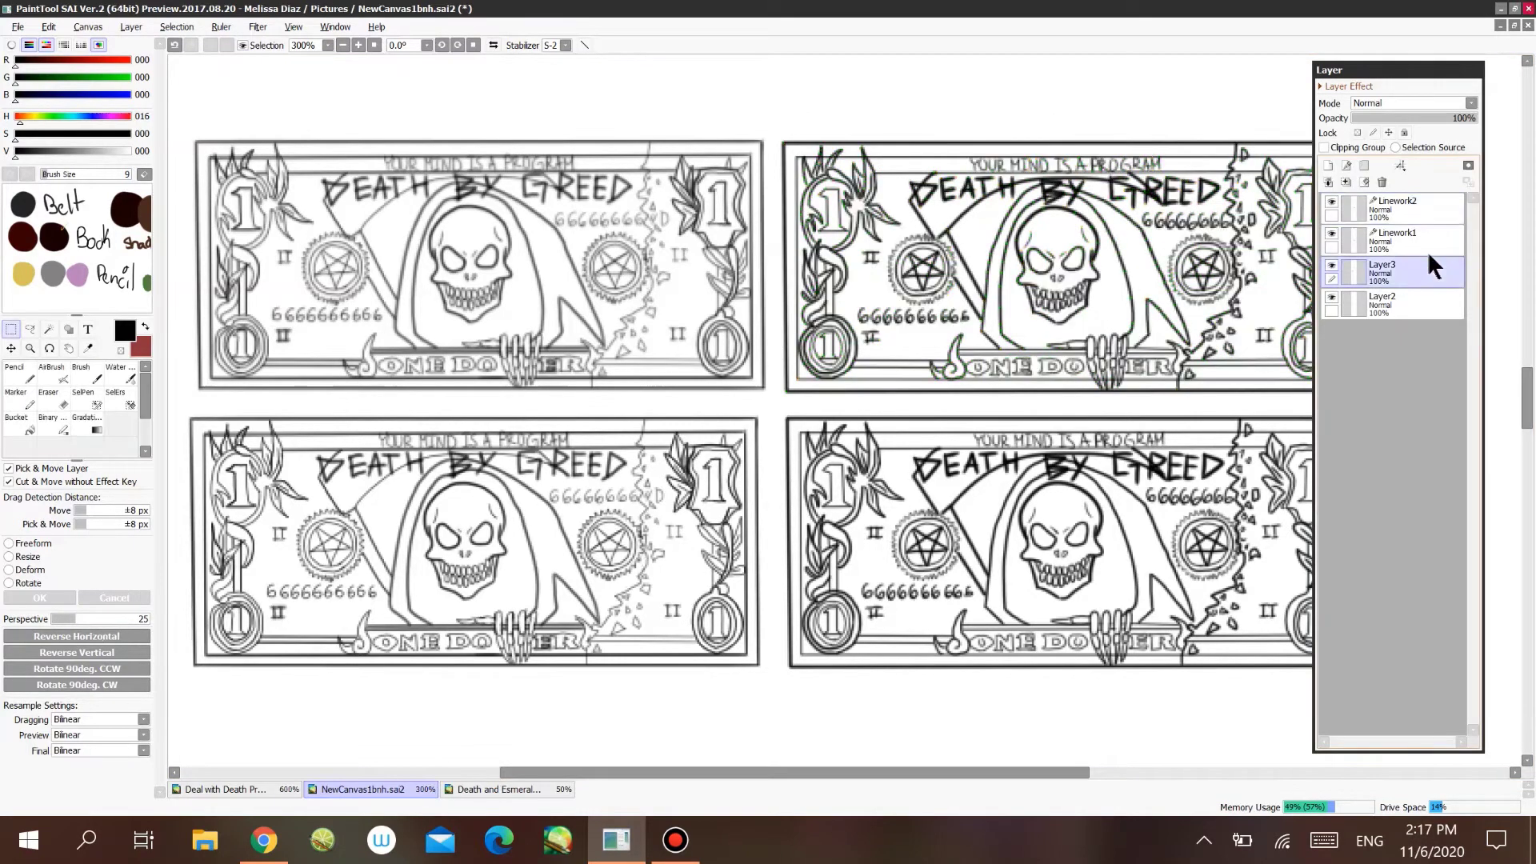
click(1368, 308)
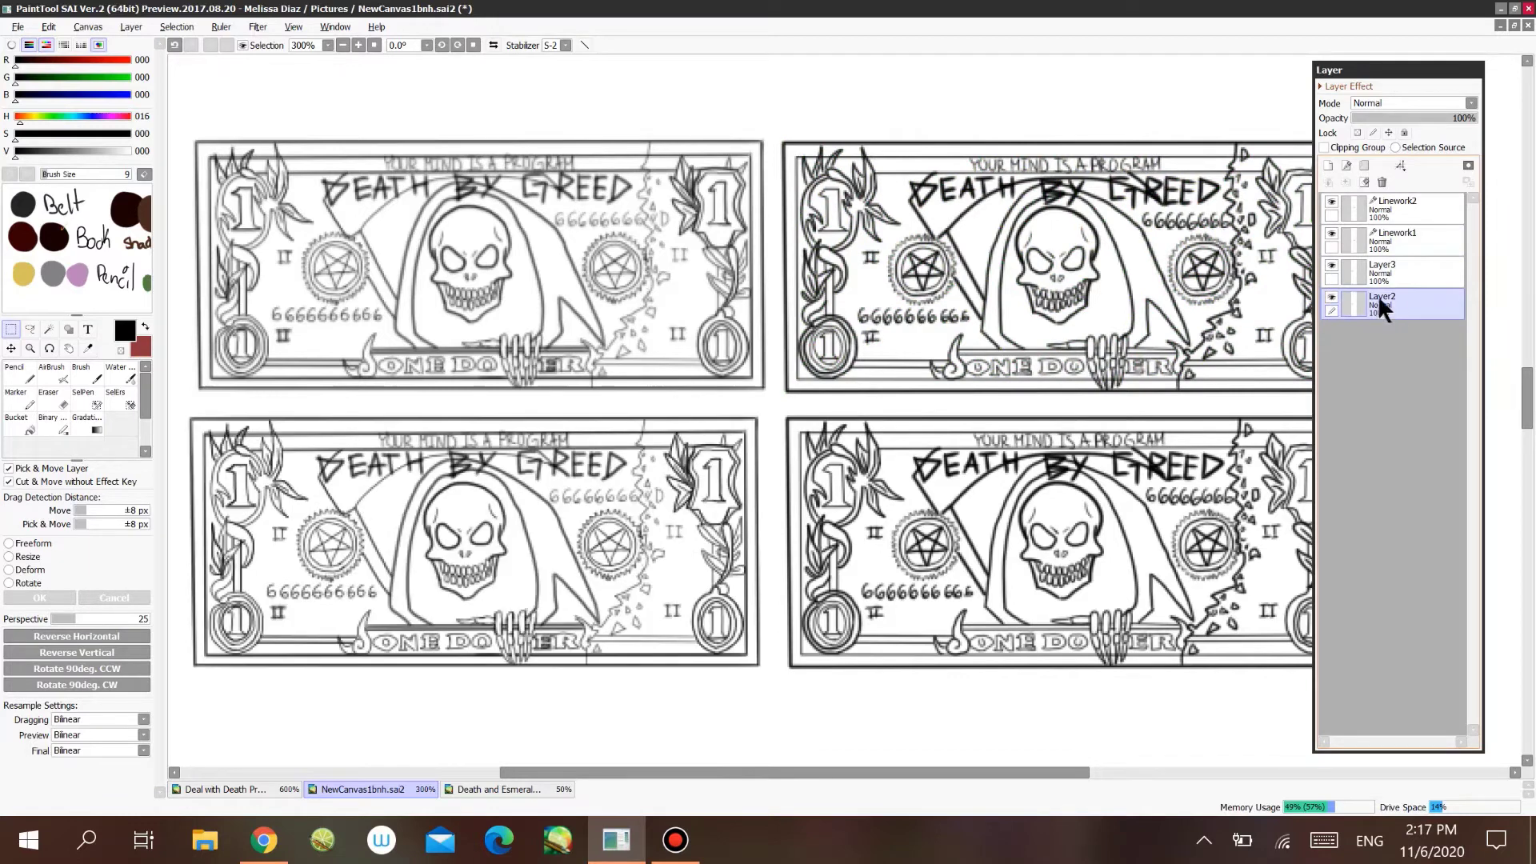
click(39, 543)
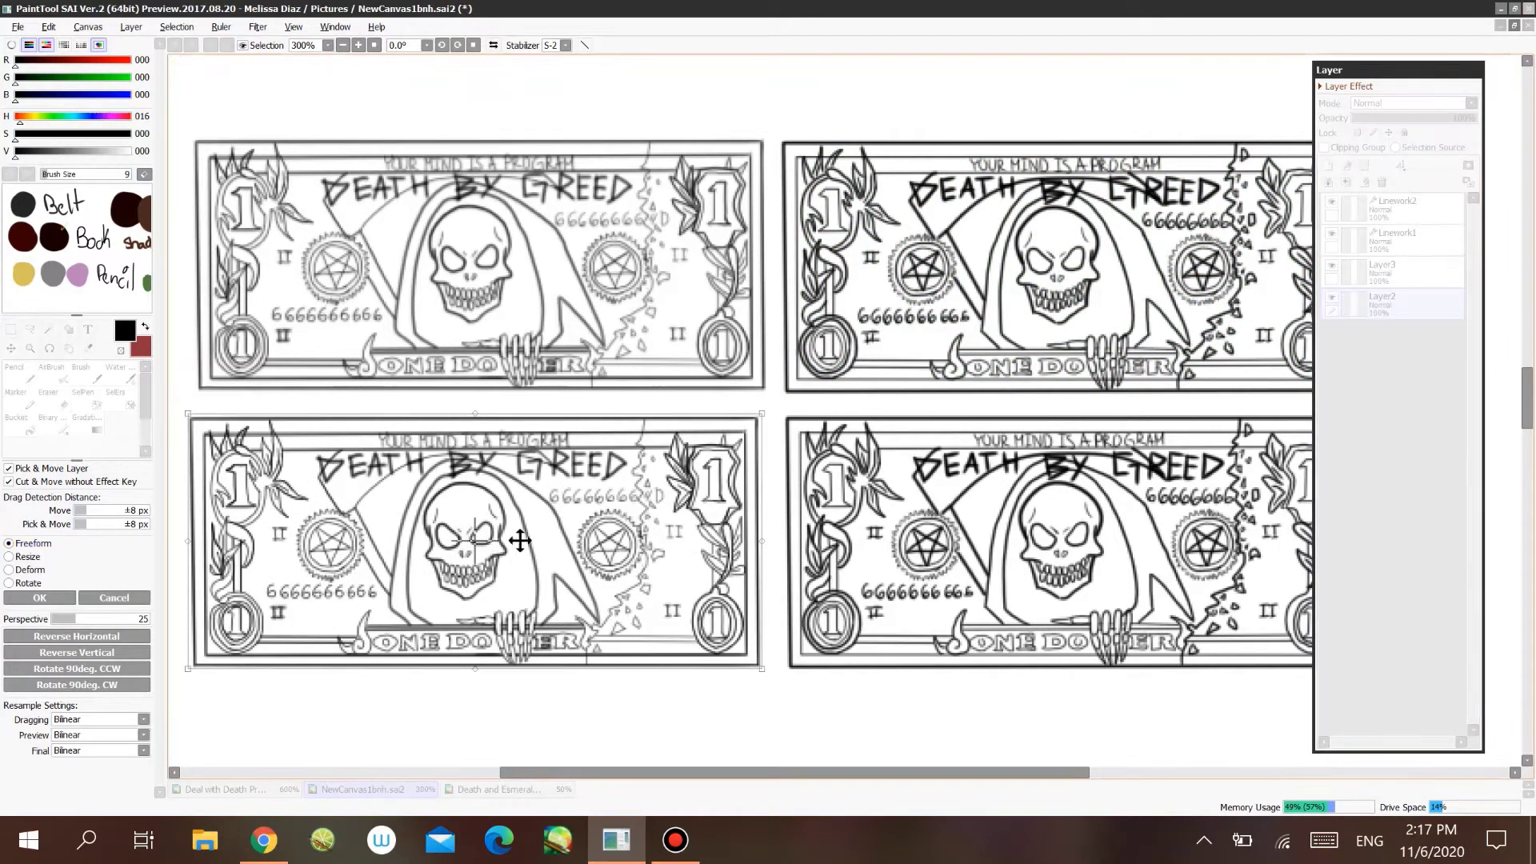
drag(689, 770, 645, 771)
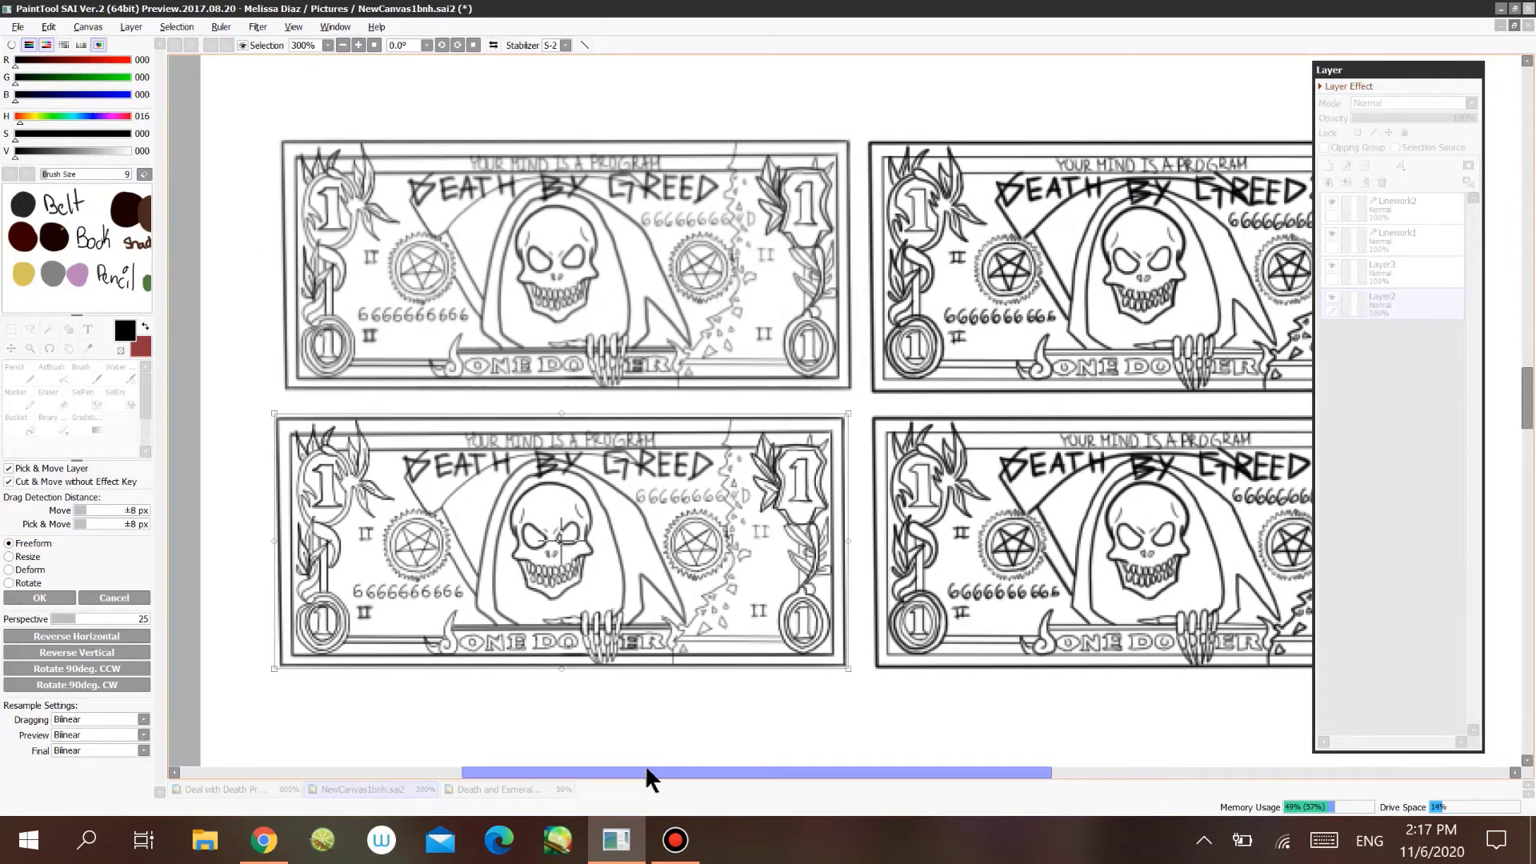
drag(629, 592, 582, 576)
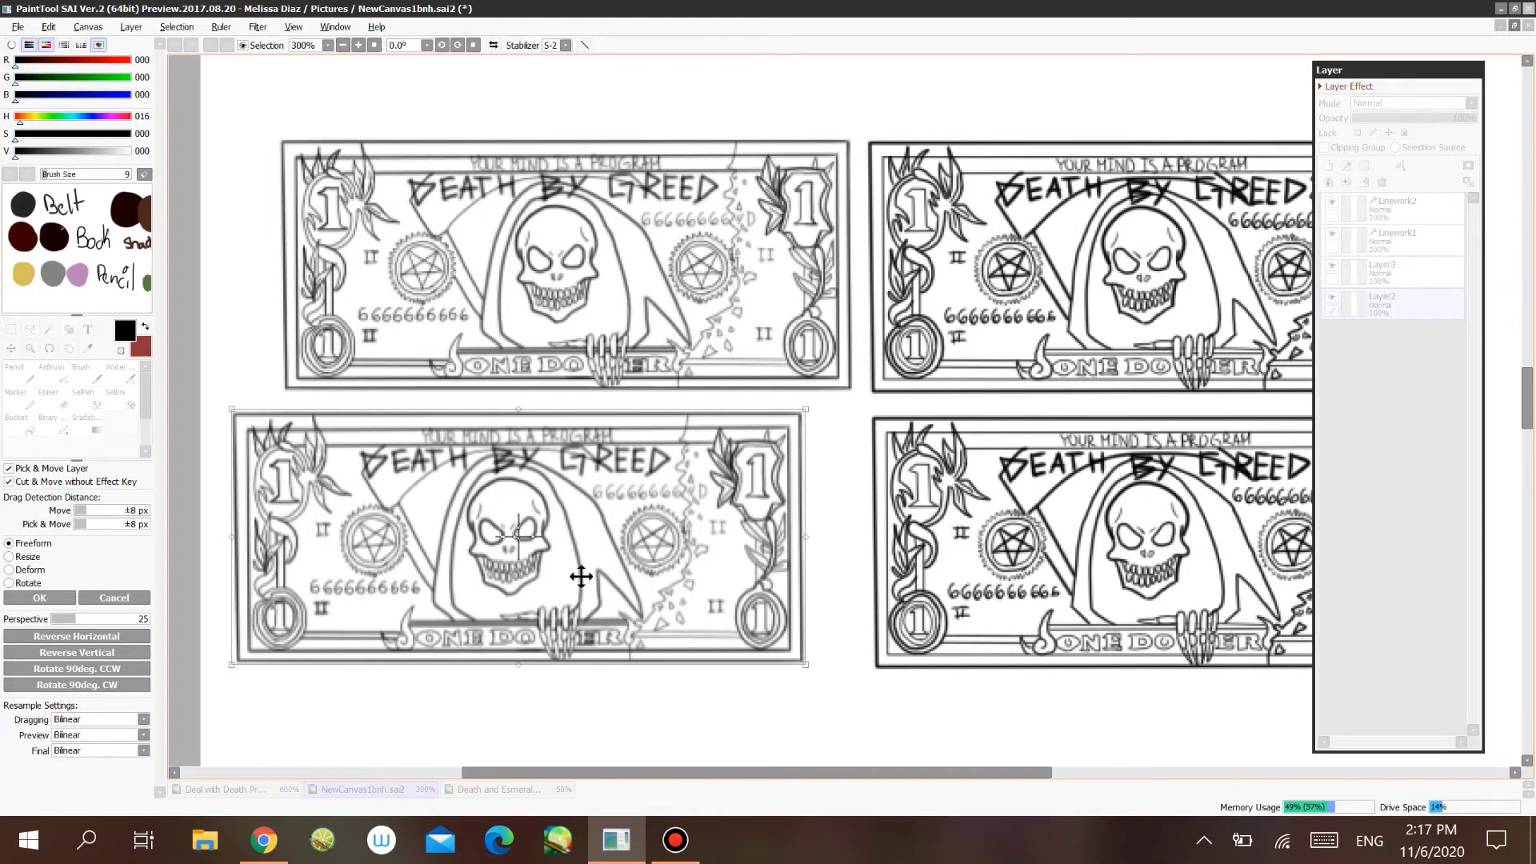
click(120, 600)
- Undo the placement of the Linework2 banknote copy and redo it
key(ctrl+z)
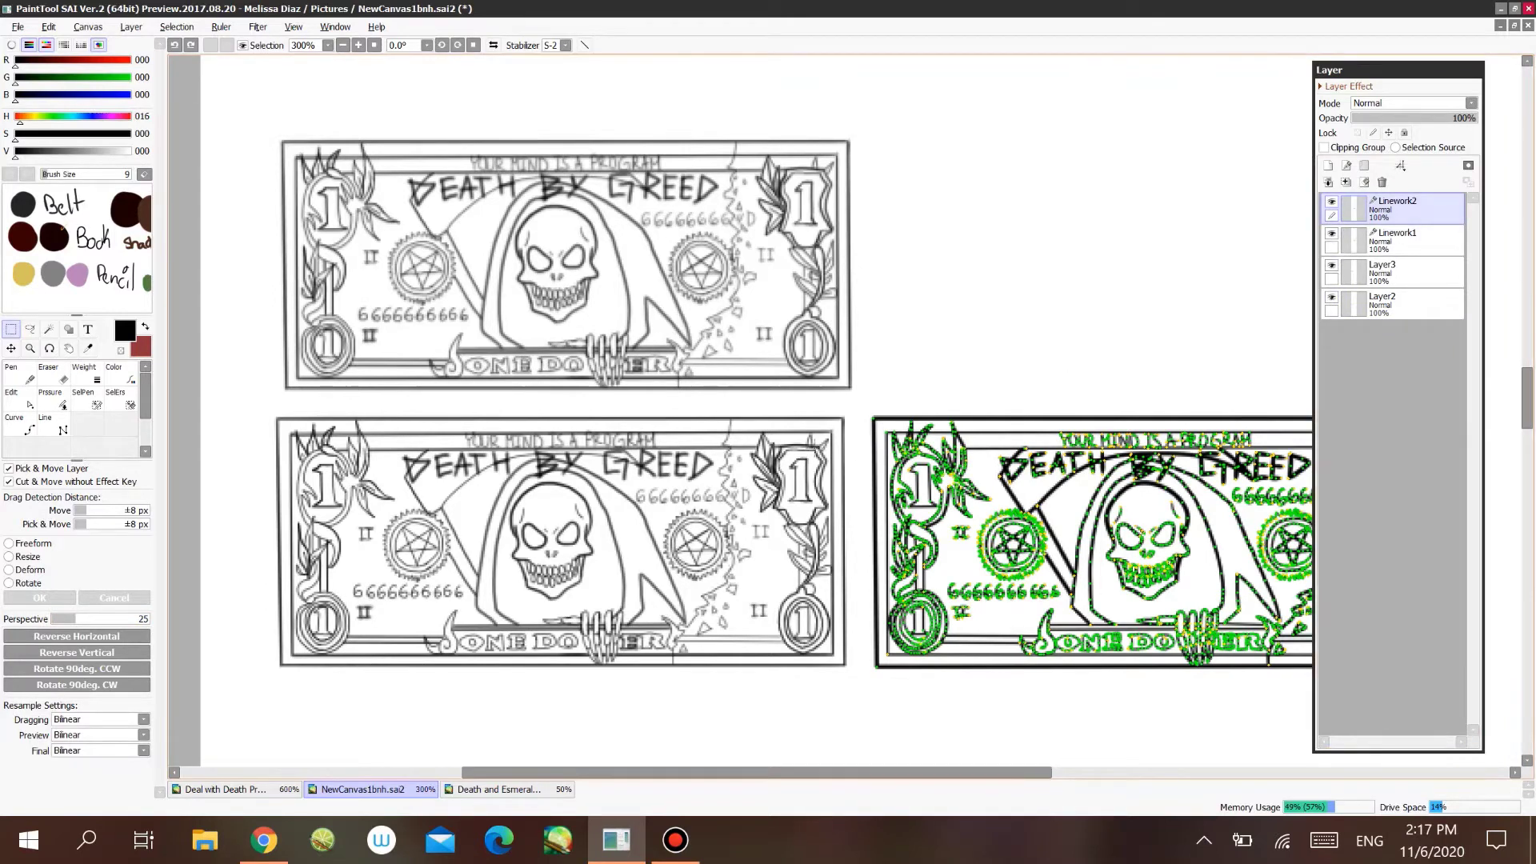
click(189, 46)
click(191, 44)
click(192, 43)
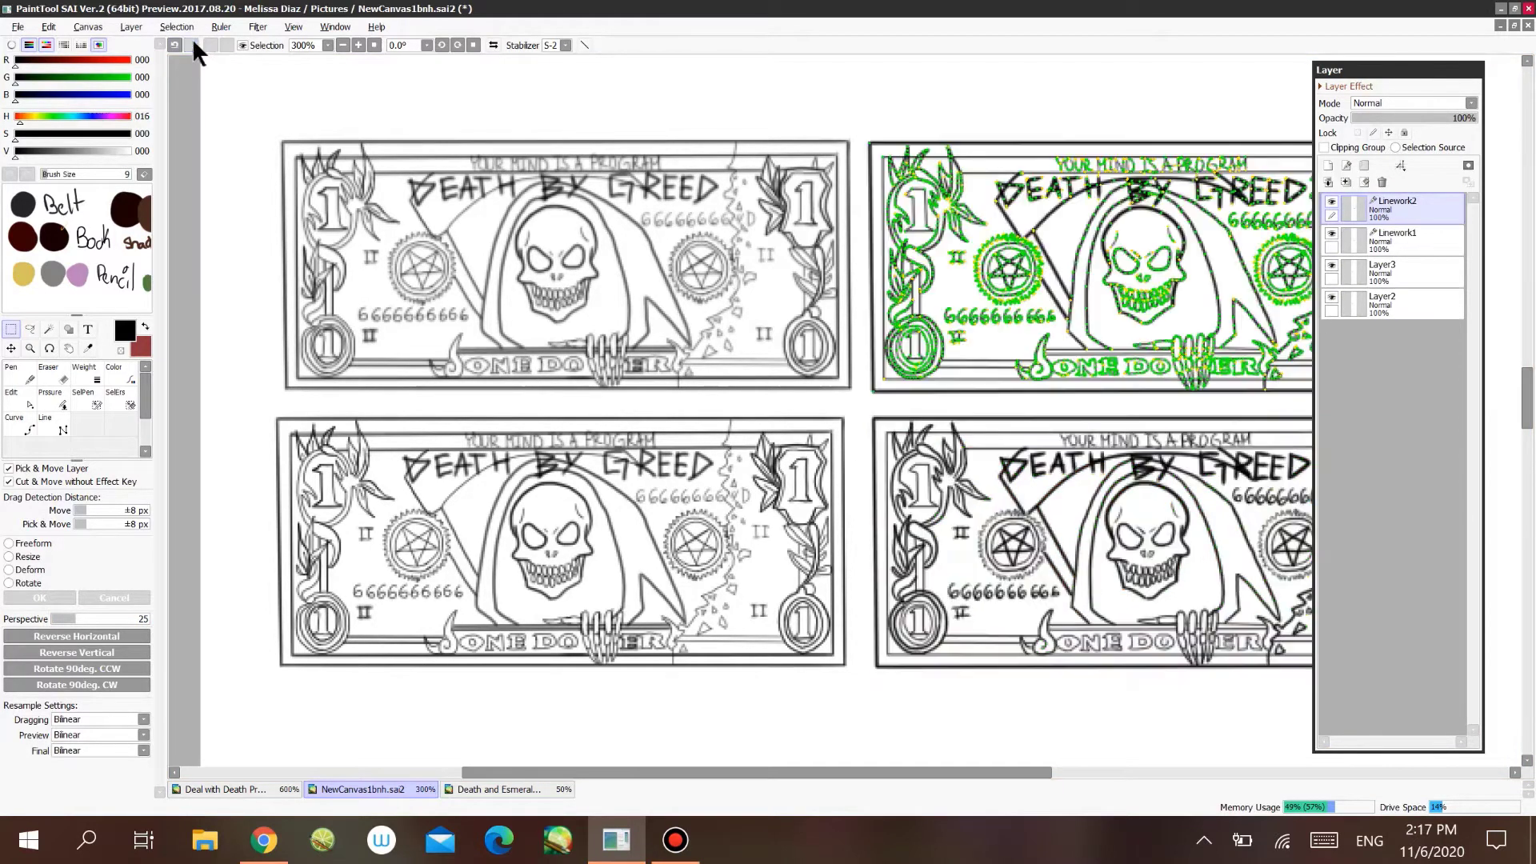
- Lasso the lower-left banknote and try to apply a freeform transform to it on Layer3
click(1415, 269)
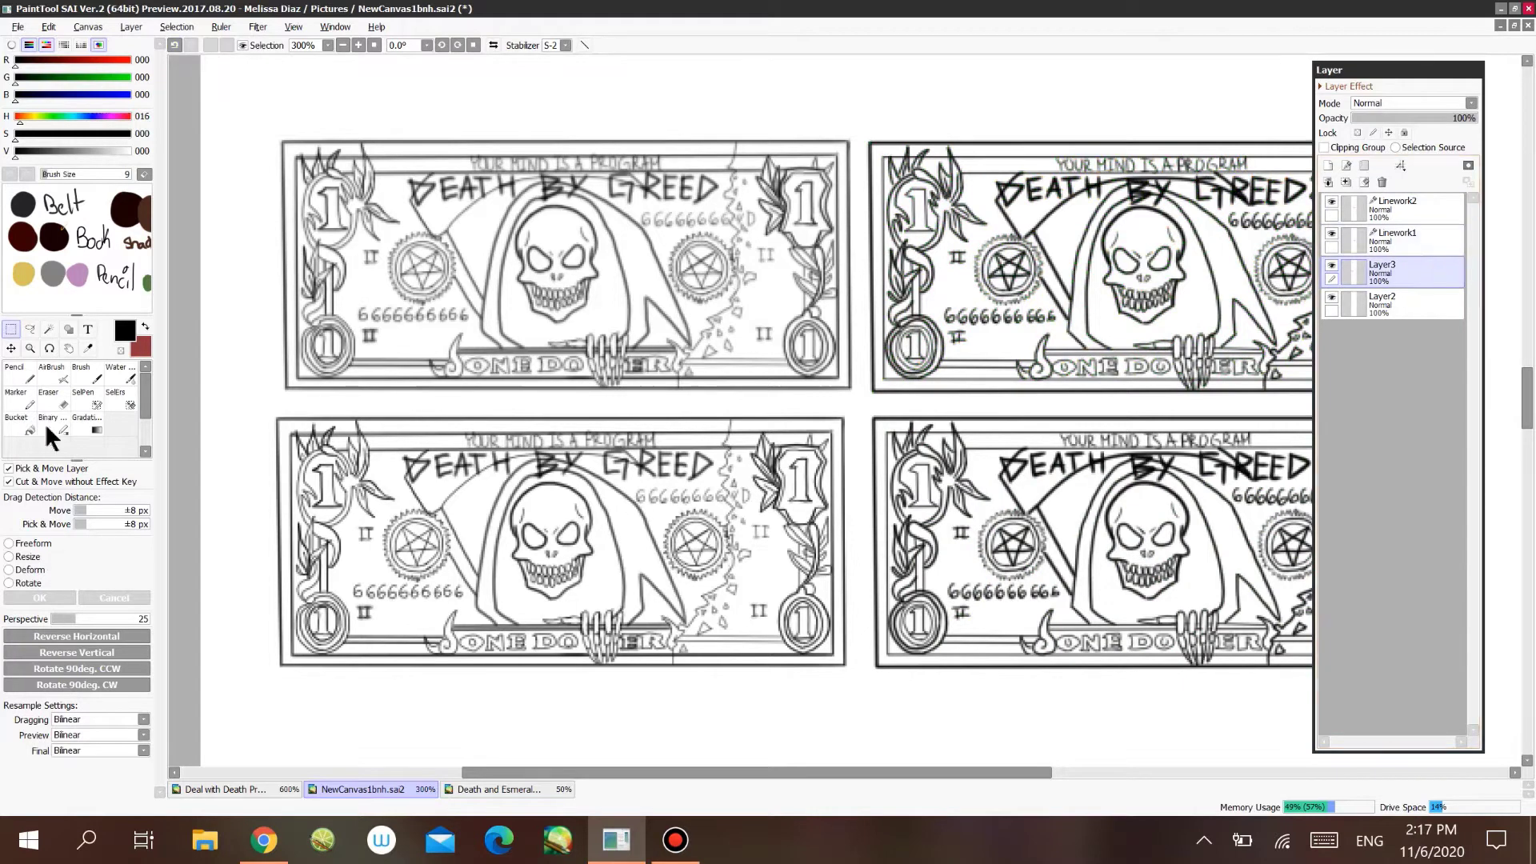
click(29, 328)
mouse_move(207, 632)
mouse_down()
mouse_move(845, 741)
mouse_move(868, 581)
mouse_move(856, 412)
mouse_move(383, 404)
mouse_move(216, 564)
mouse_up()
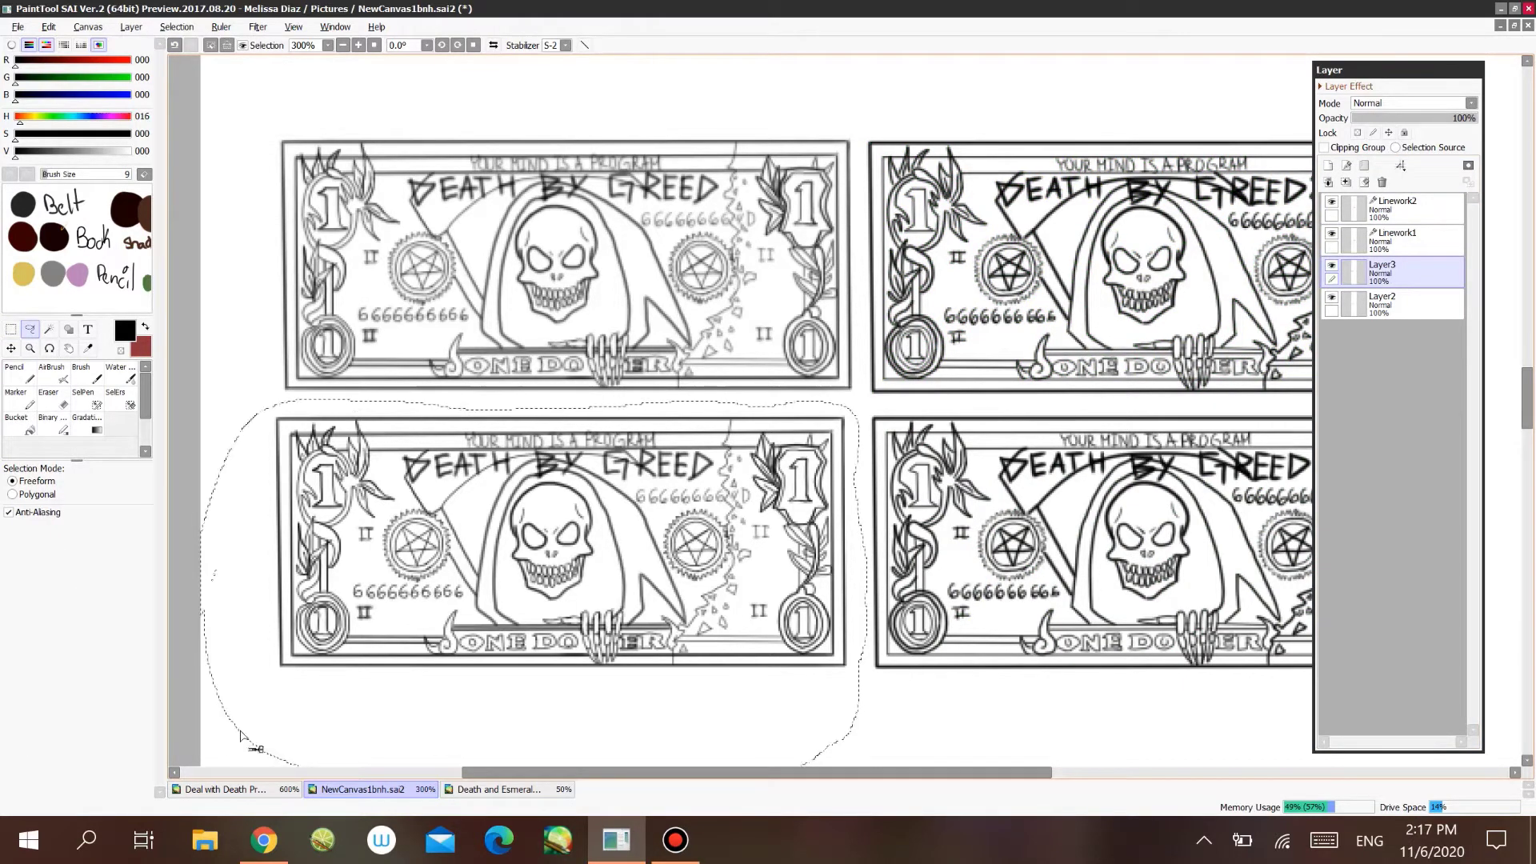
click(11, 329)
click(32, 543)
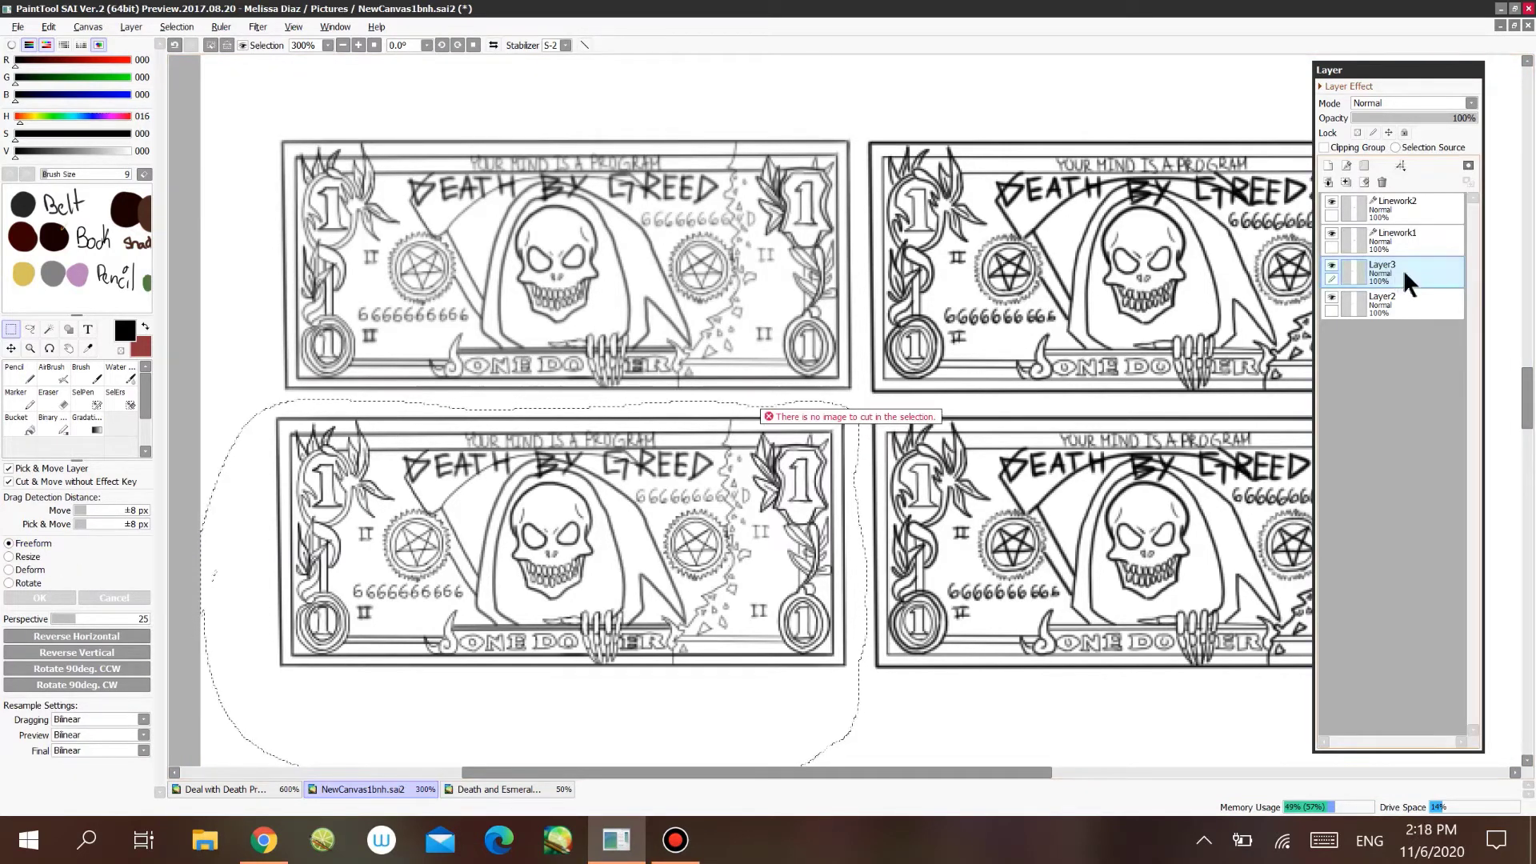
- Shift the selected lower-left banknote on Layer2 slightly left and up with a freeform transform, and clear the selection
click(1416, 302)
click(56, 544)
drag(680, 552, 603, 549)
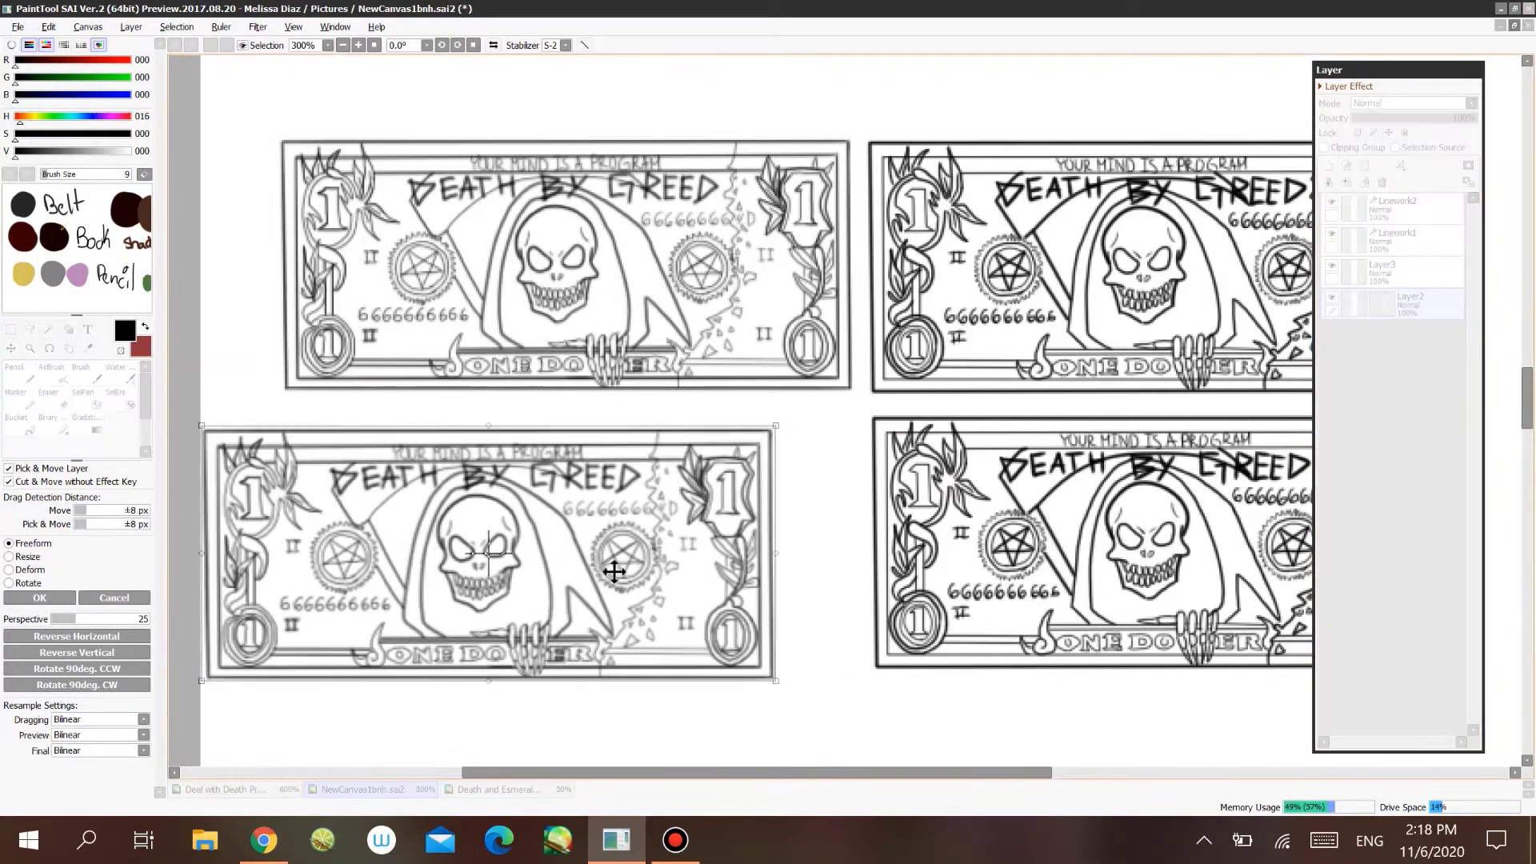
drag(579, 605, 614, 574)
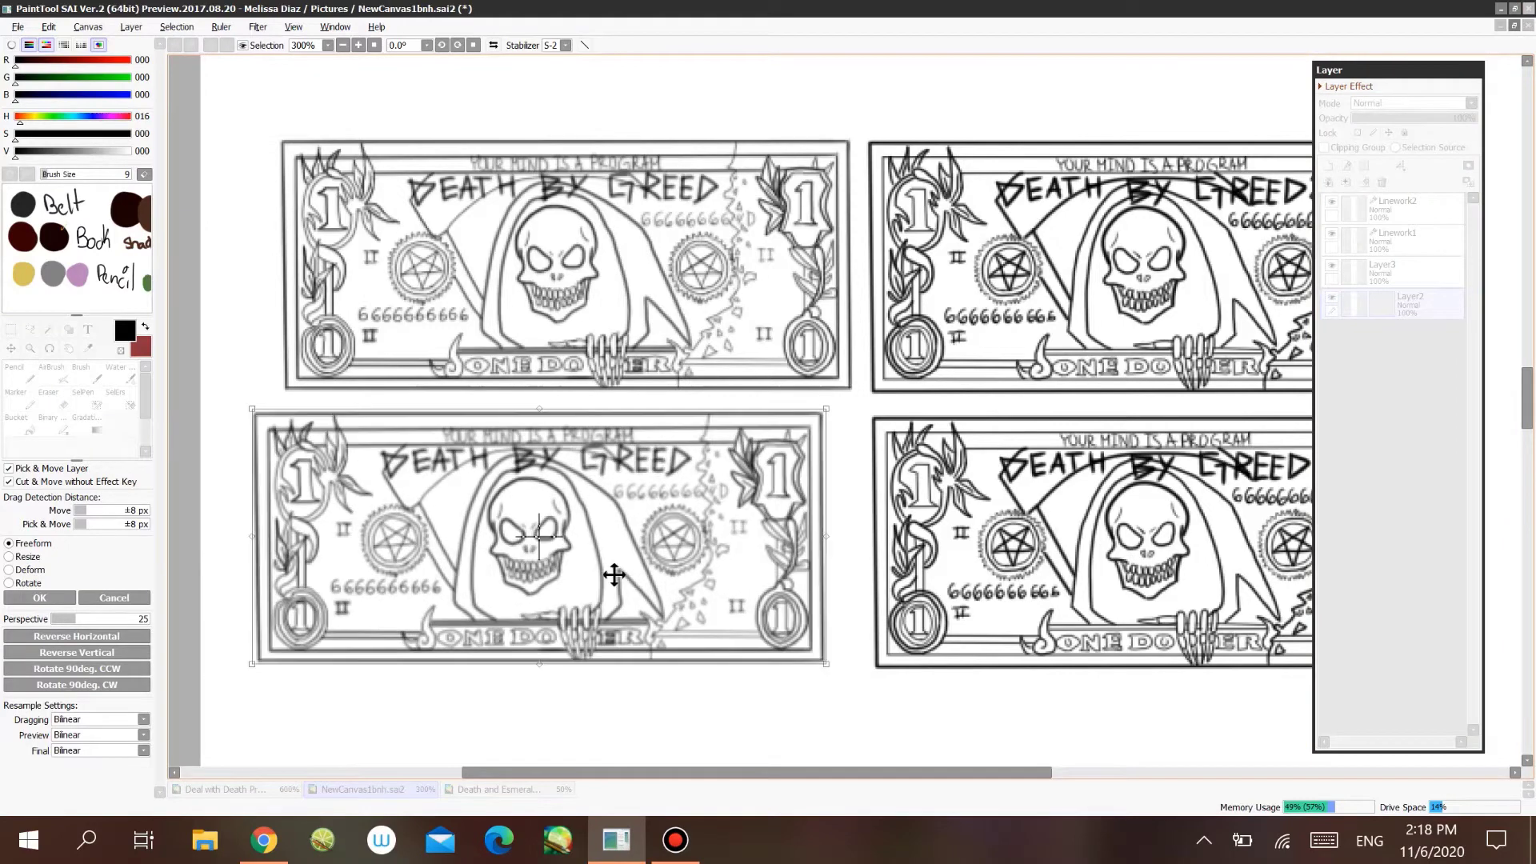
click(45, 597)
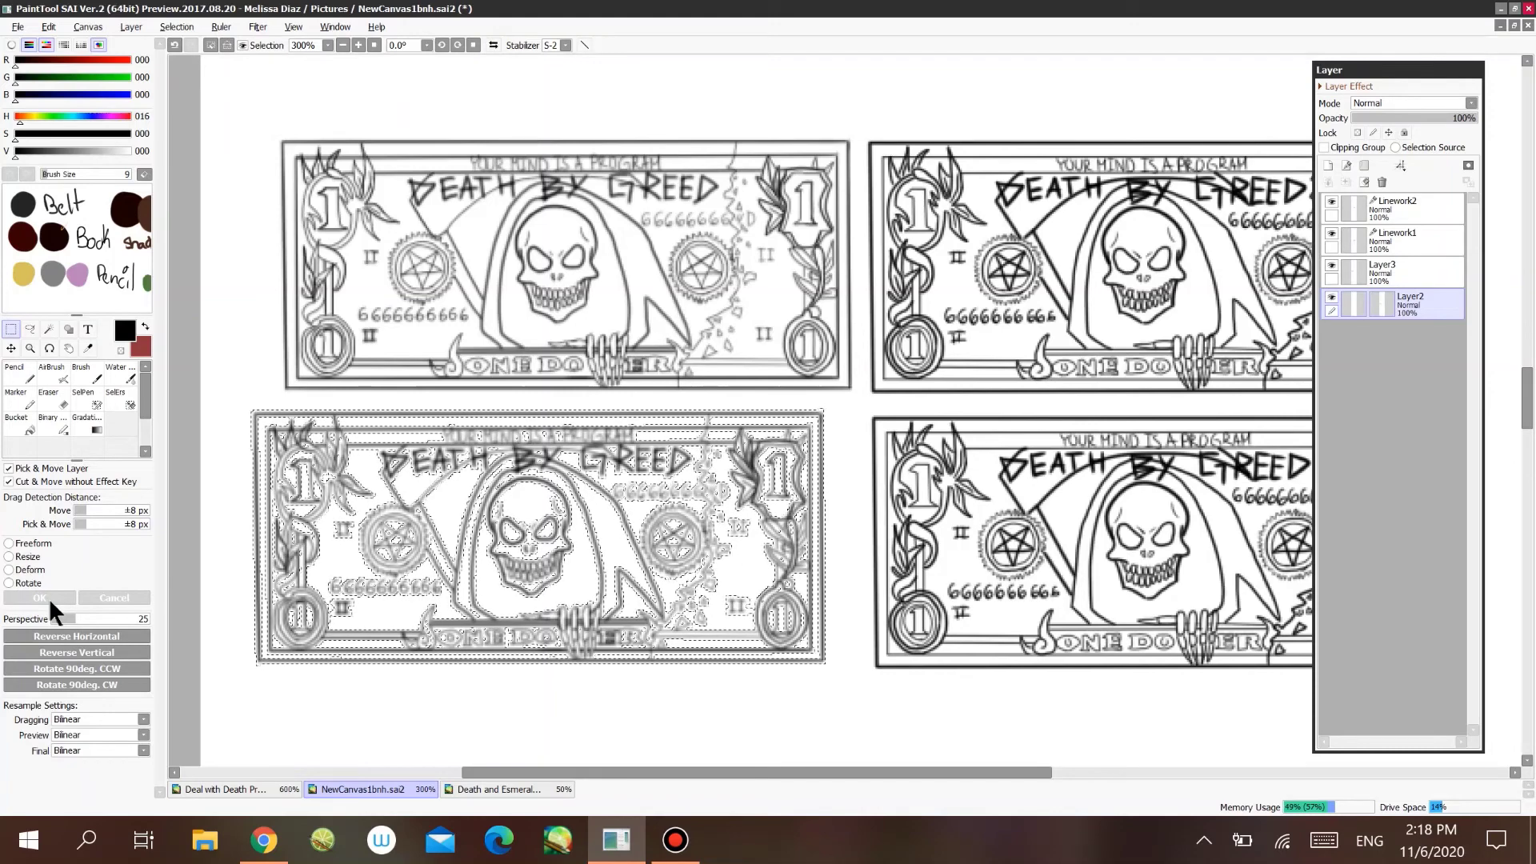
click(209, 43)
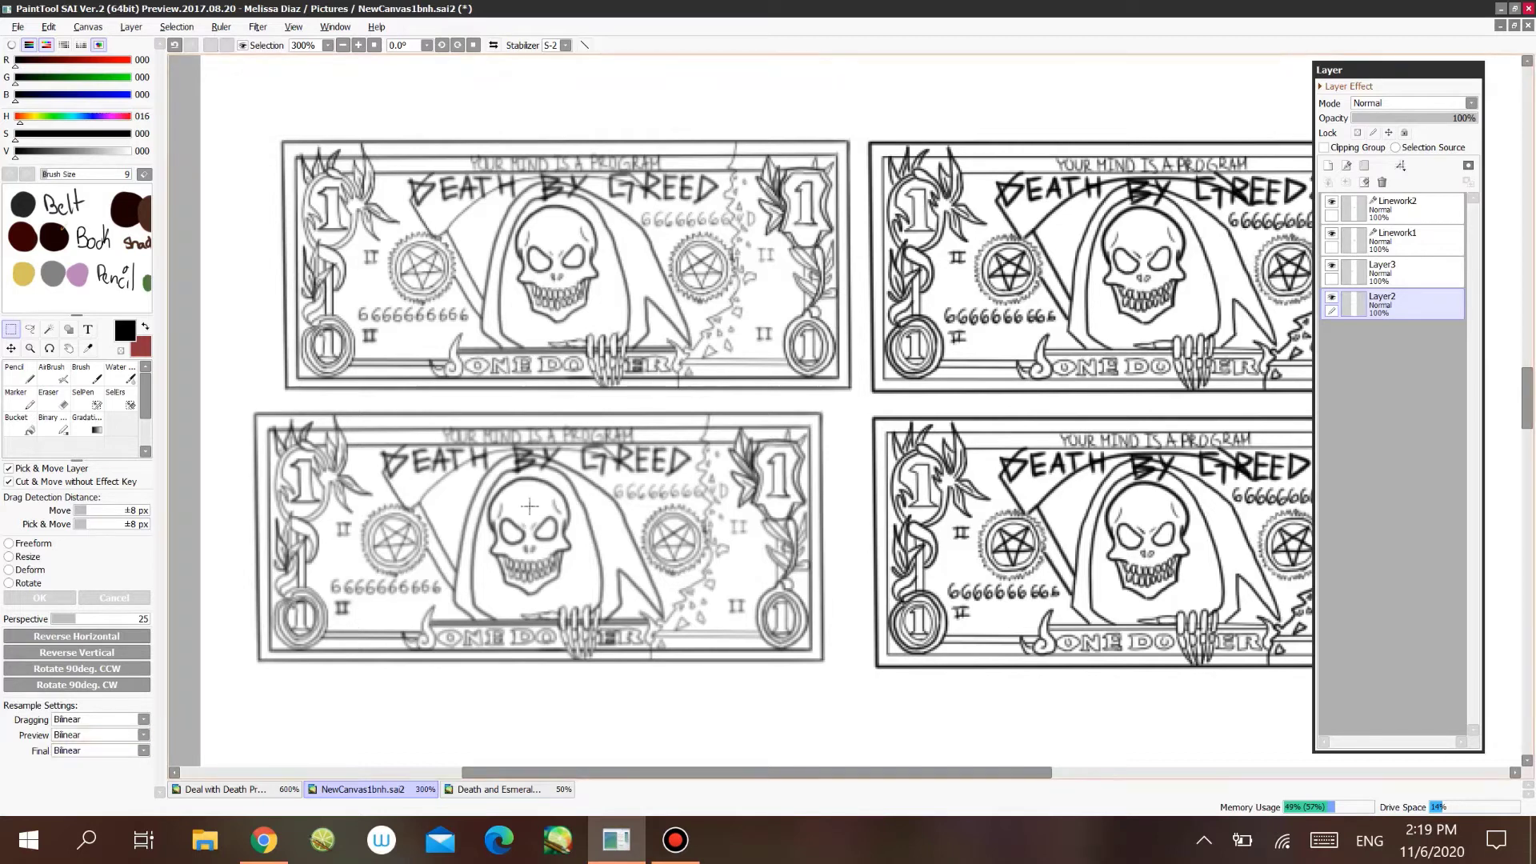
- Try repositioning the lower-left banknote on Layer2 with a freeform transform
click(32, 557)
click(32, 543)
drag(558, 542, 665, 531)
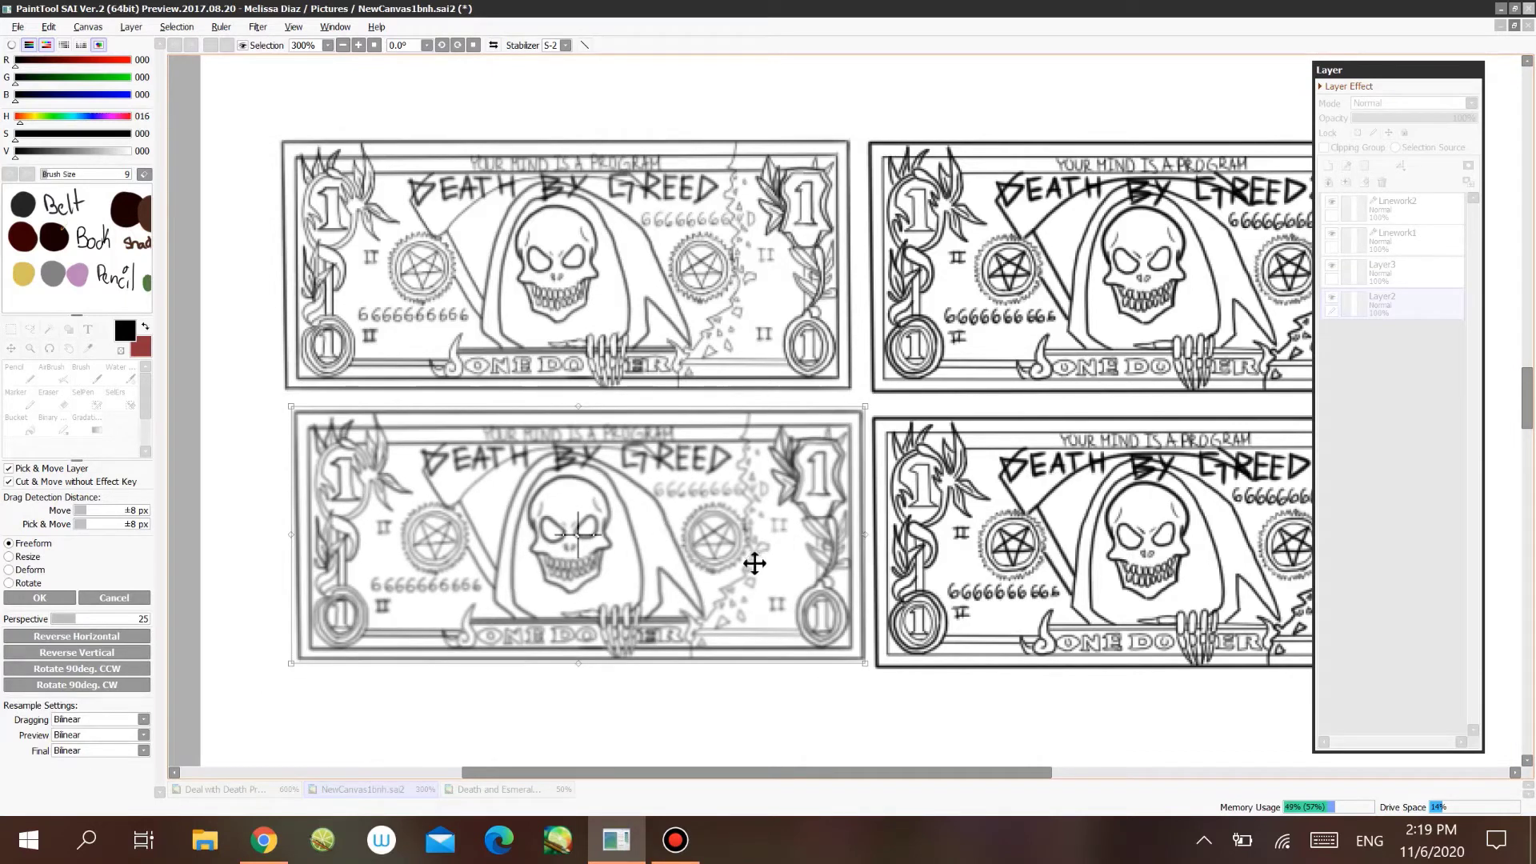
drag(744, 573, 702, 571)
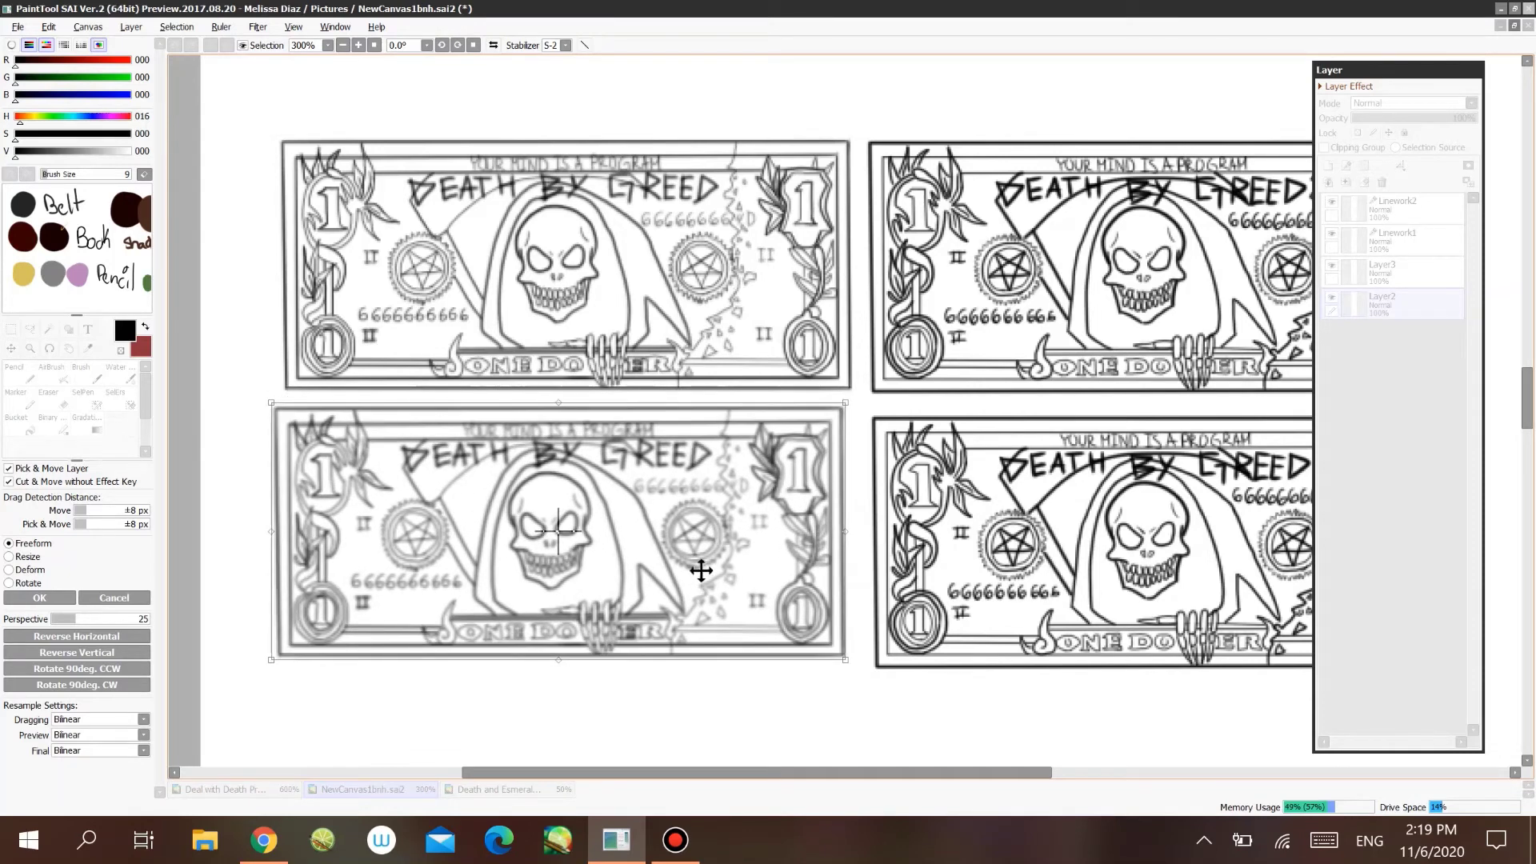
click(39, 598)
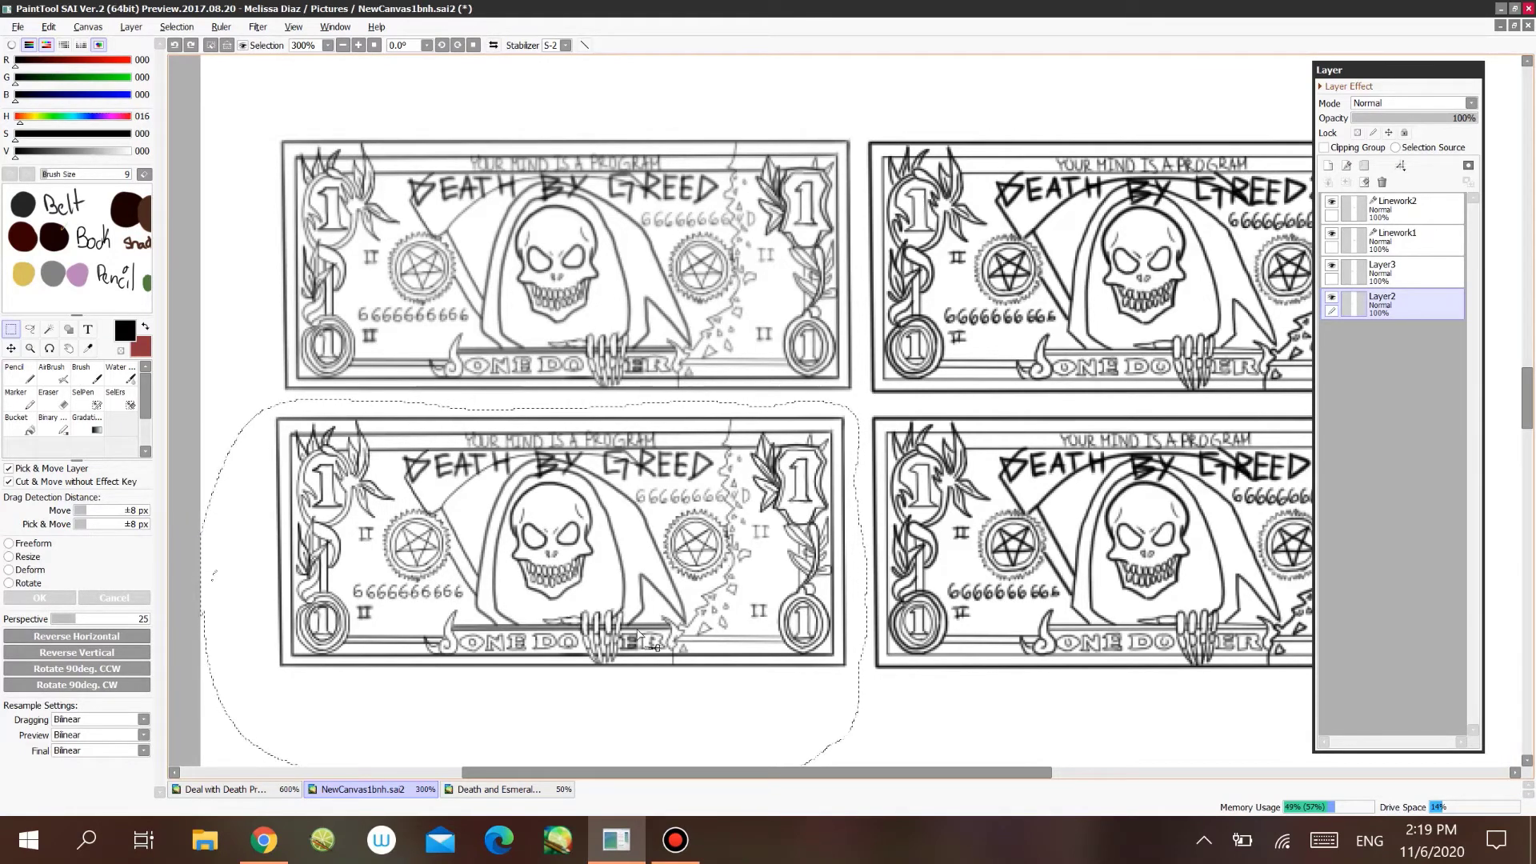
- Clear the lasso selection around the lower-left banknote
drag(991, 772, 1032, 724)
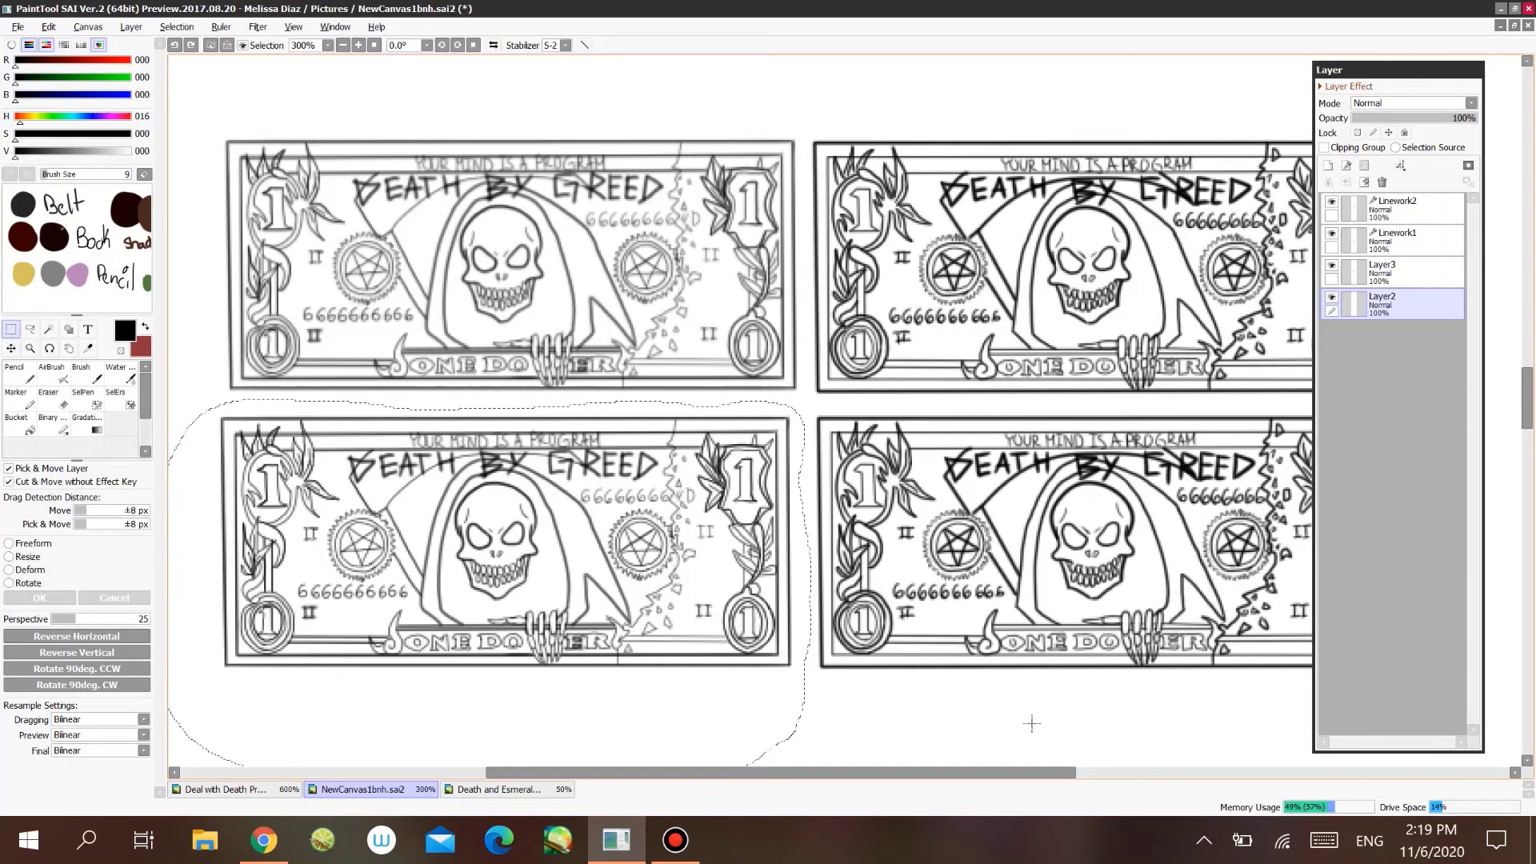
click(210, 45)
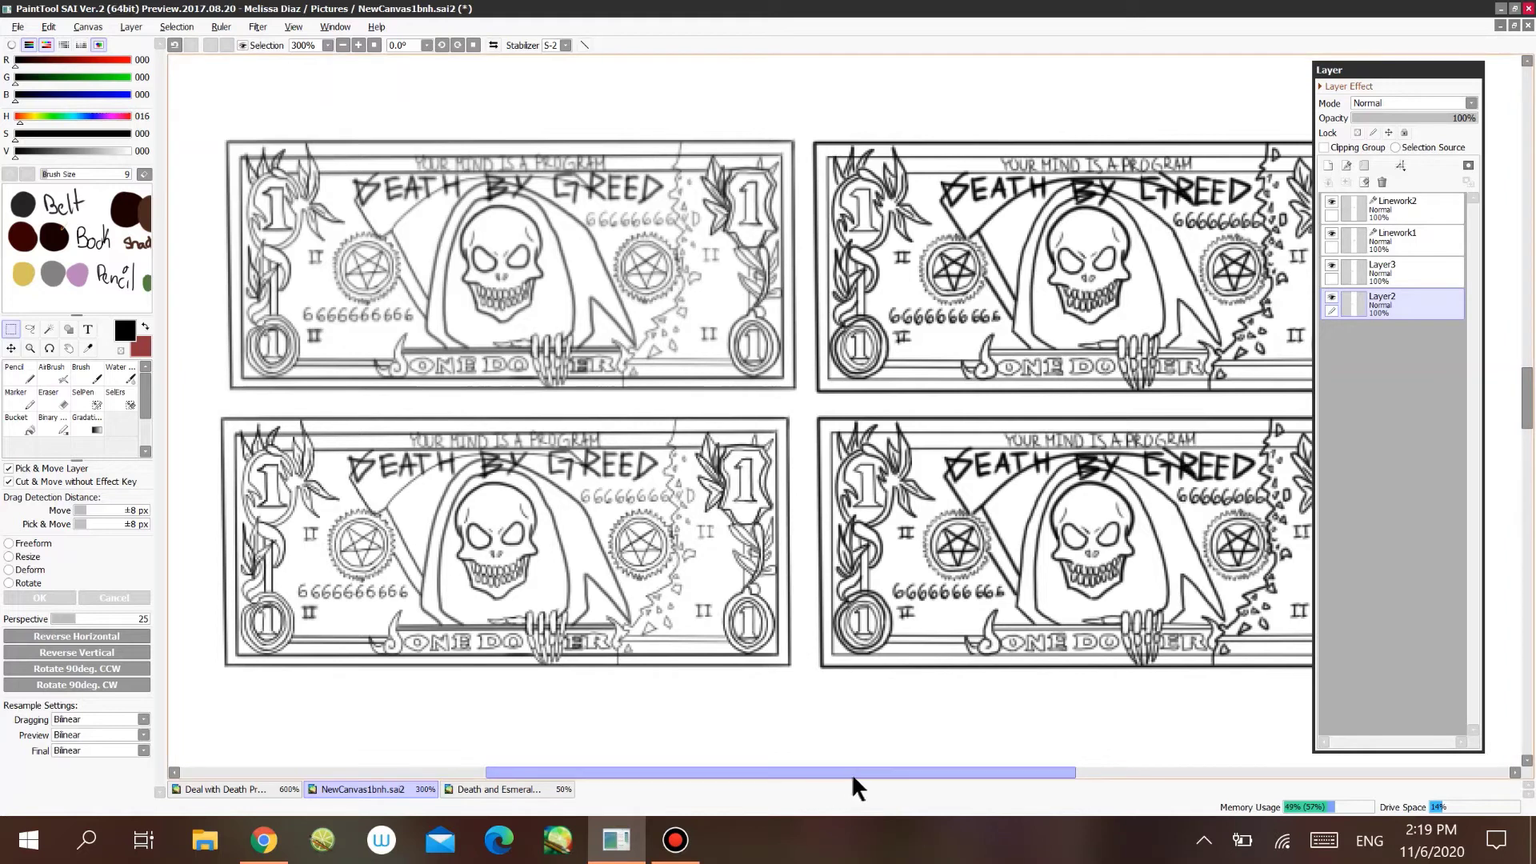
drag(851, 773, 875, 773)
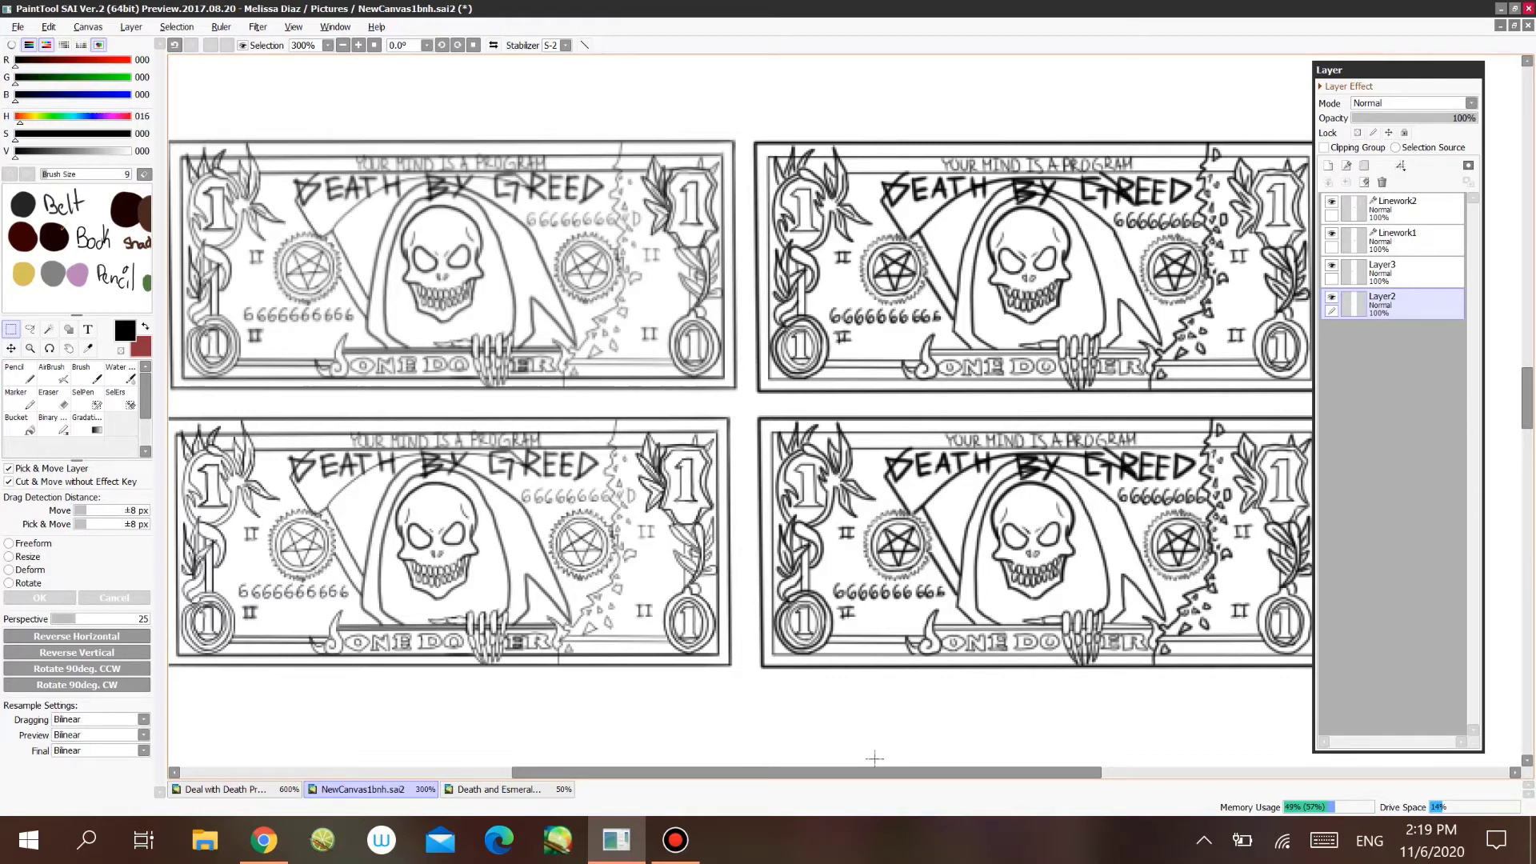
- Try a Pencil stroke below the lower-right banknote on Layer2 and undo it
click(20, 381)
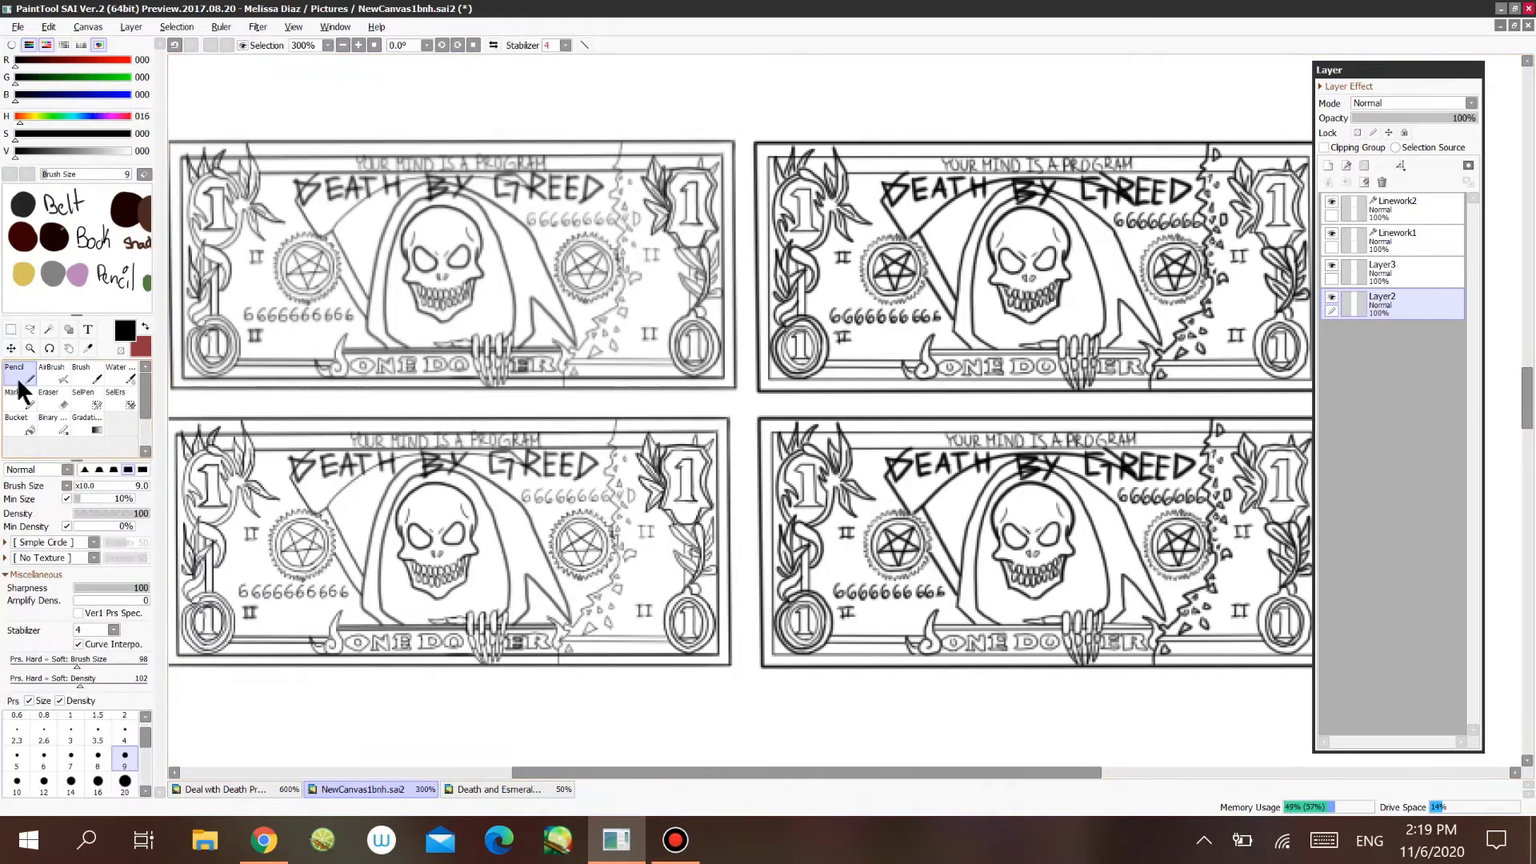
mouse_move(823, 718)
mouse_down()
mouse_move(994, 695)
mouse_move(970, 717)
mouse_move(1120, 670)
mouse_move(1165, 668)
mouse_up()
key(ctrl+z)
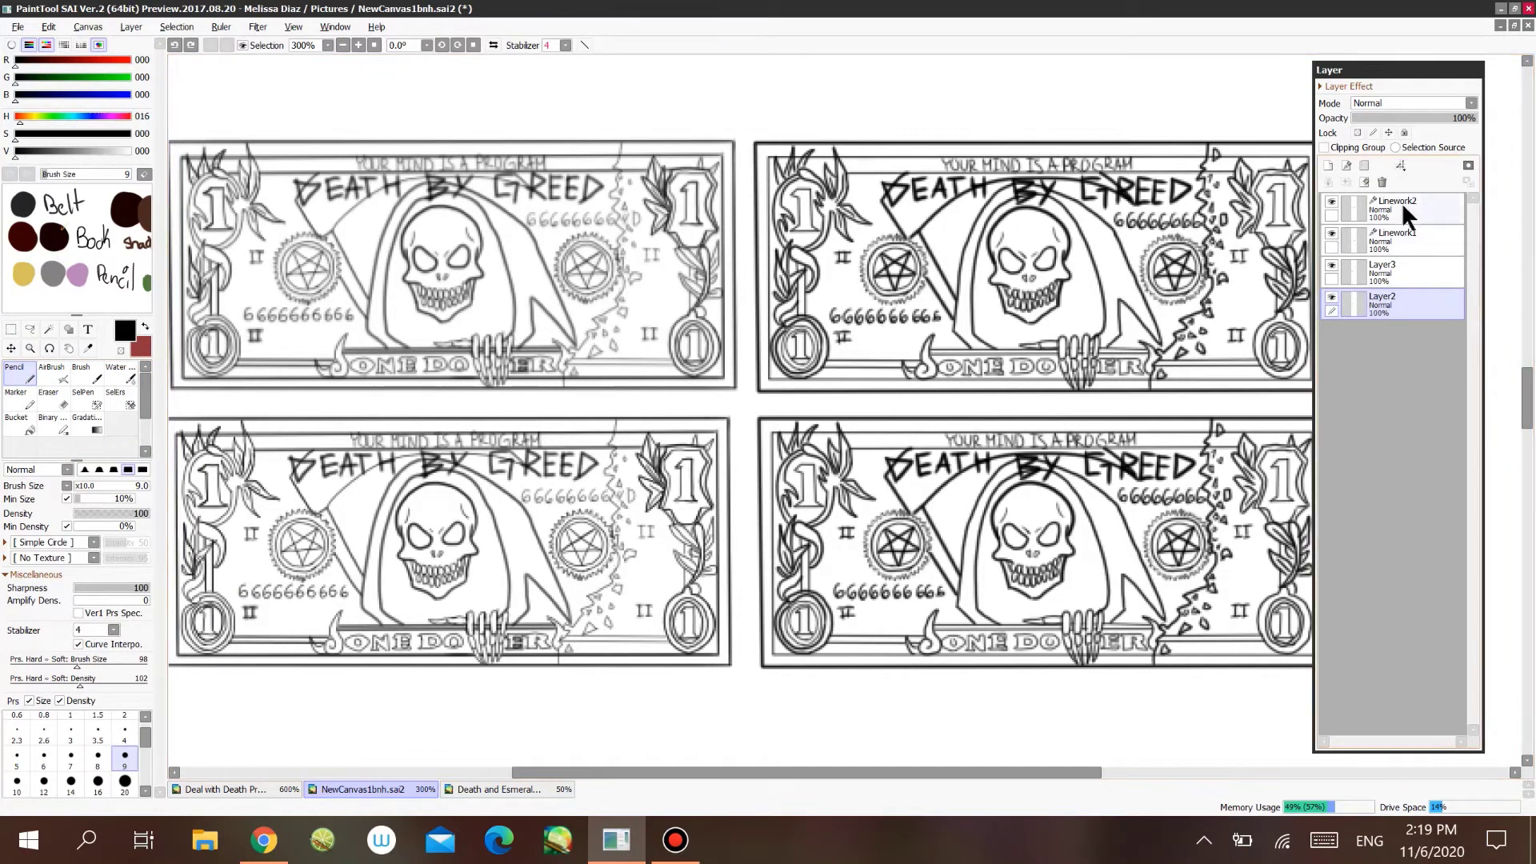
- Try several size 1 Pen strokes near the lower-right banknote on Linework2 and undo them
click(1406, 215)
mouse_move(852, 700)
mouse_down()
mouse_move(965, 640)
mouse_move(1080, 608)
mouse_up()
key(ctrl+z)
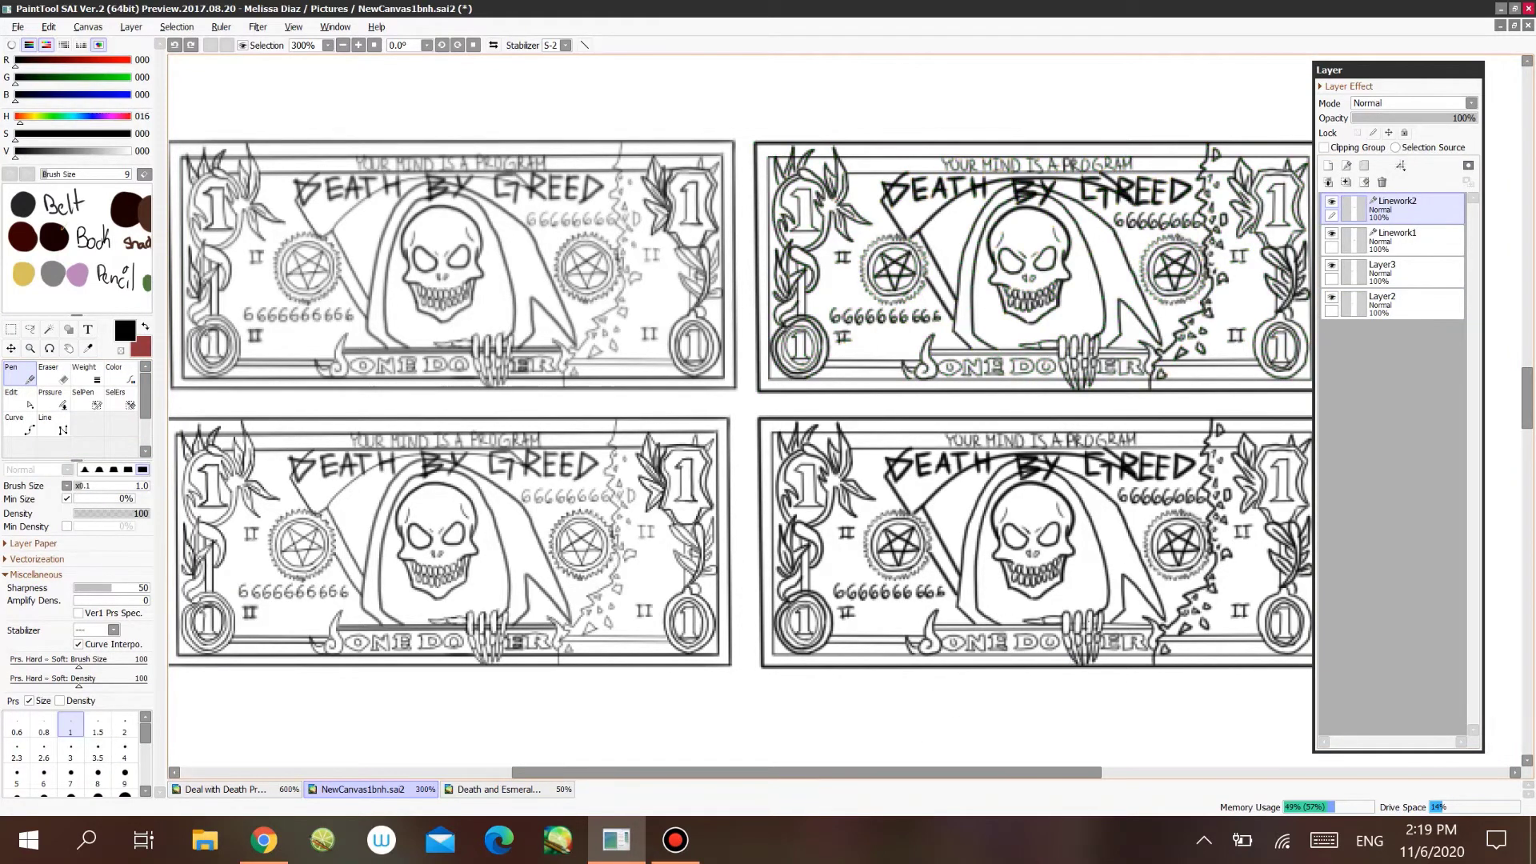
drag(386, 385, 442, 385)
mouse_move(792, 716)
mouse_down()
mouse_move(840, 693)
mouse_move(938, 720)
mouse_up()
key(ctrl+z)
drag(890, 704, 1013, 712)
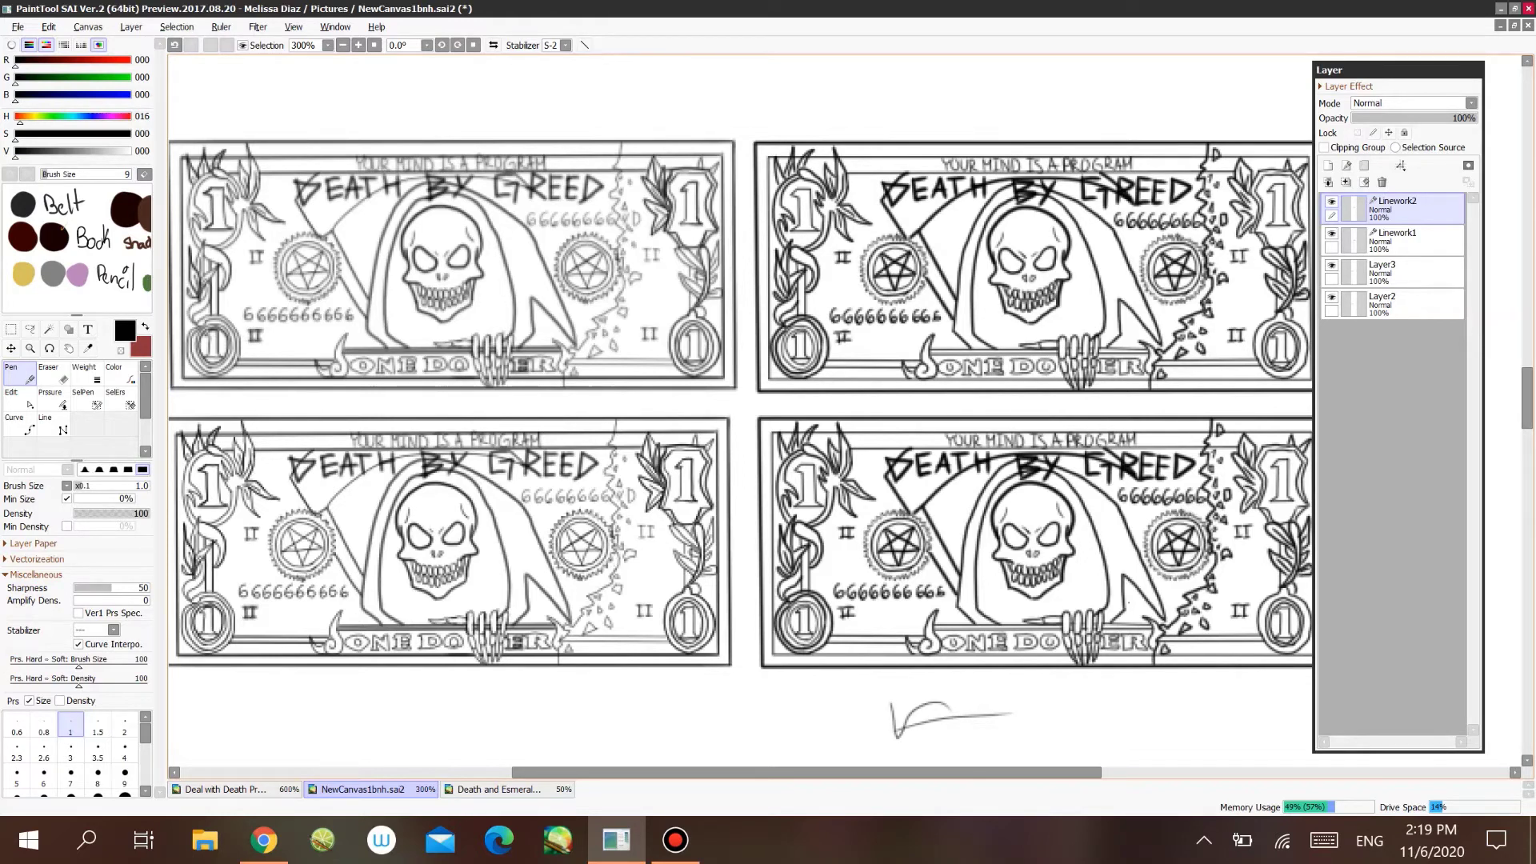
key(ctrl+z)
- Set the linework Pen size to 14, try thick looping strokes below the lower-right banknote, and undo them
drag(981, 771, 972, 771)
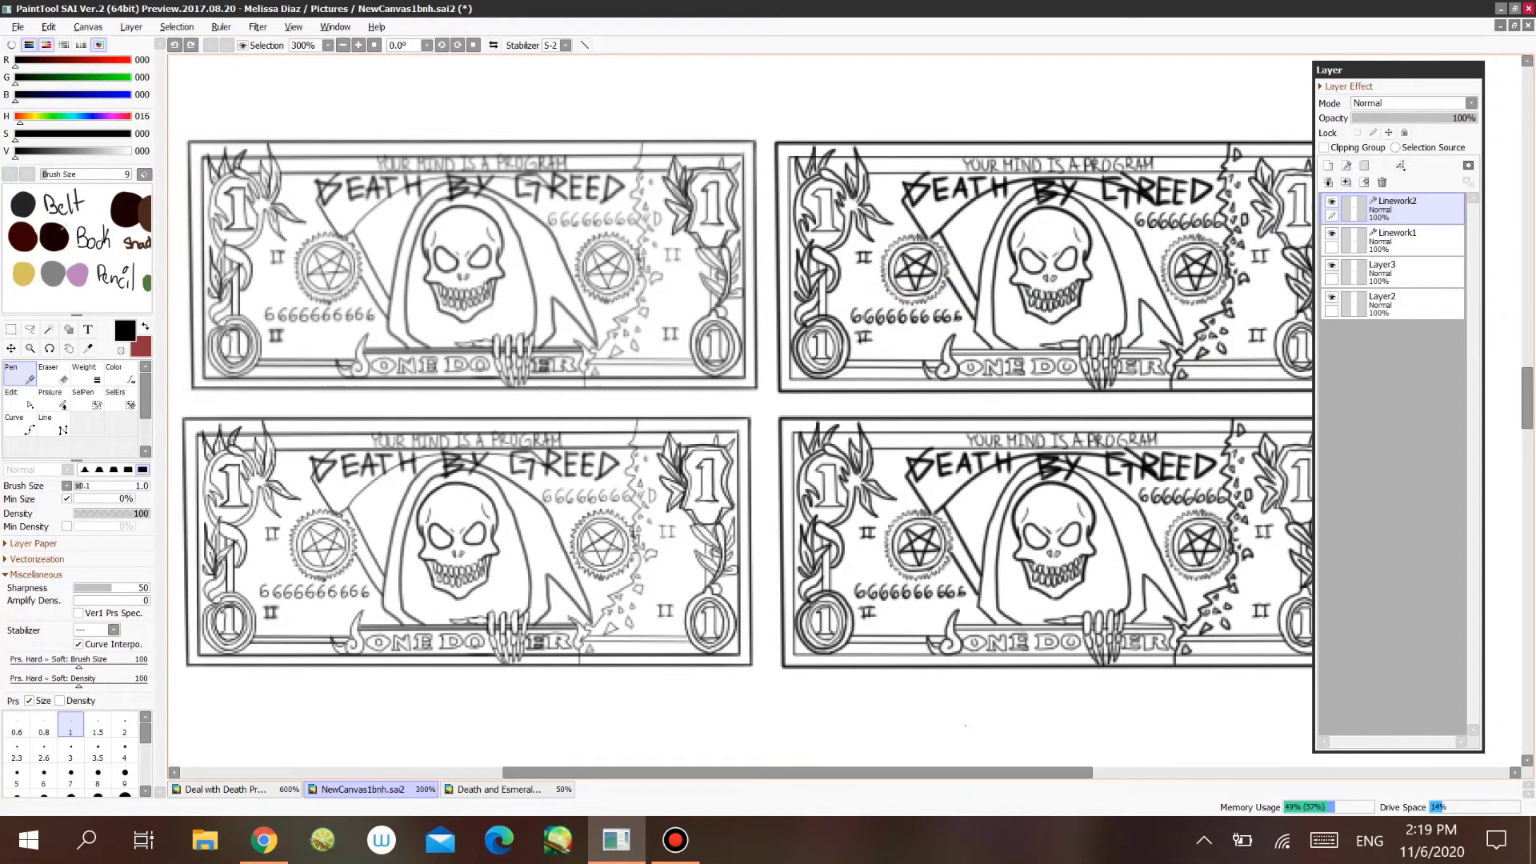
click(84, 701)
click(71, 794)
mouse_move(766, 732)
mouse_down()
mouse_move(856, 689)
mouse_move(925, 746)
mouse_move(1011, 734)
mouse_move(999, 707)
mouse_move(943, 745)
mouse_move(1076, 720)
mouse_up()
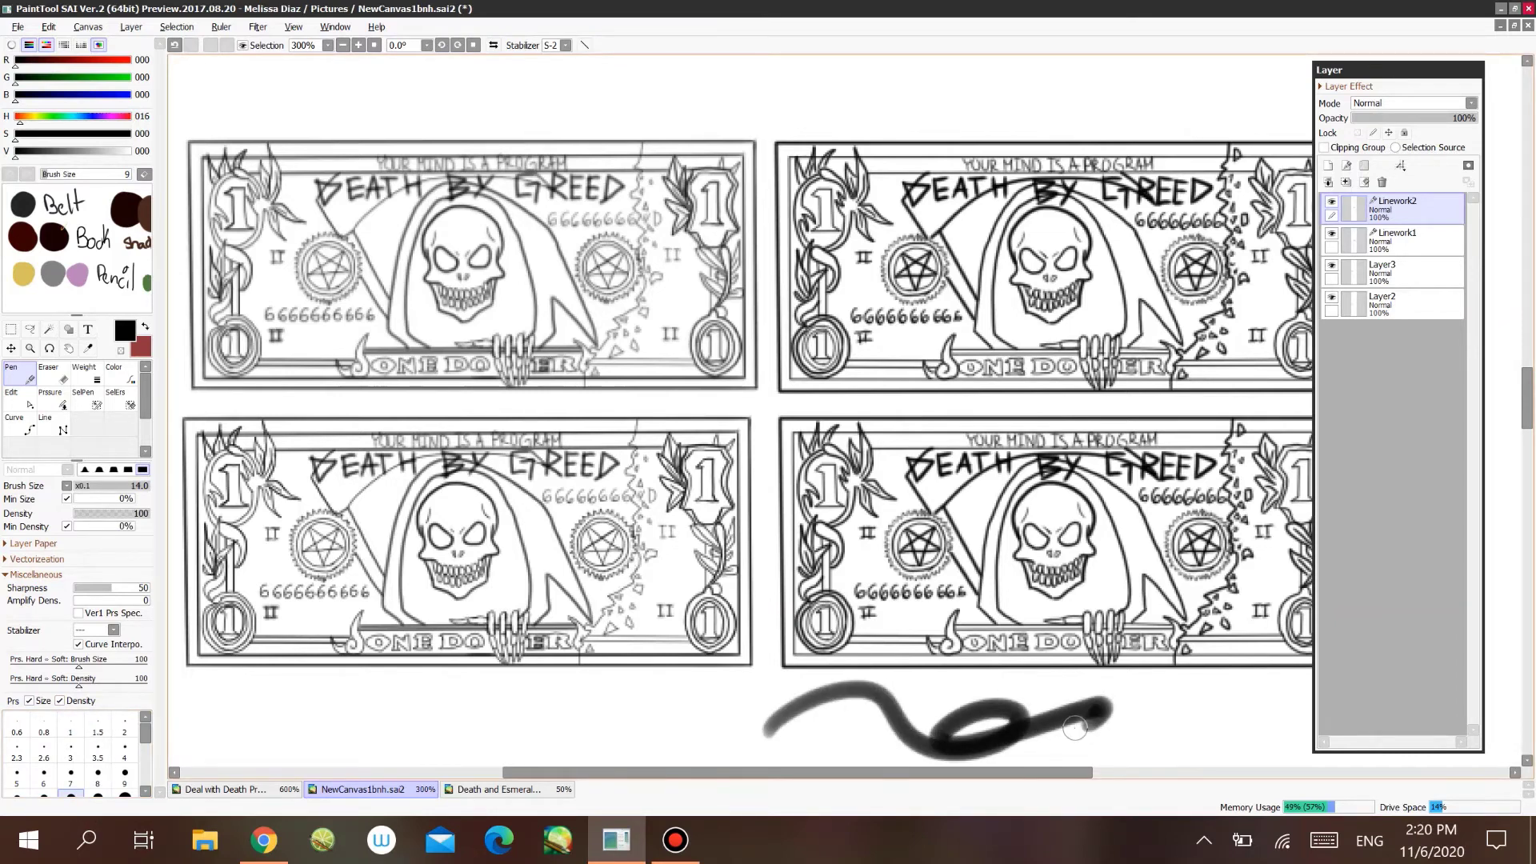
key(ctrl+z)
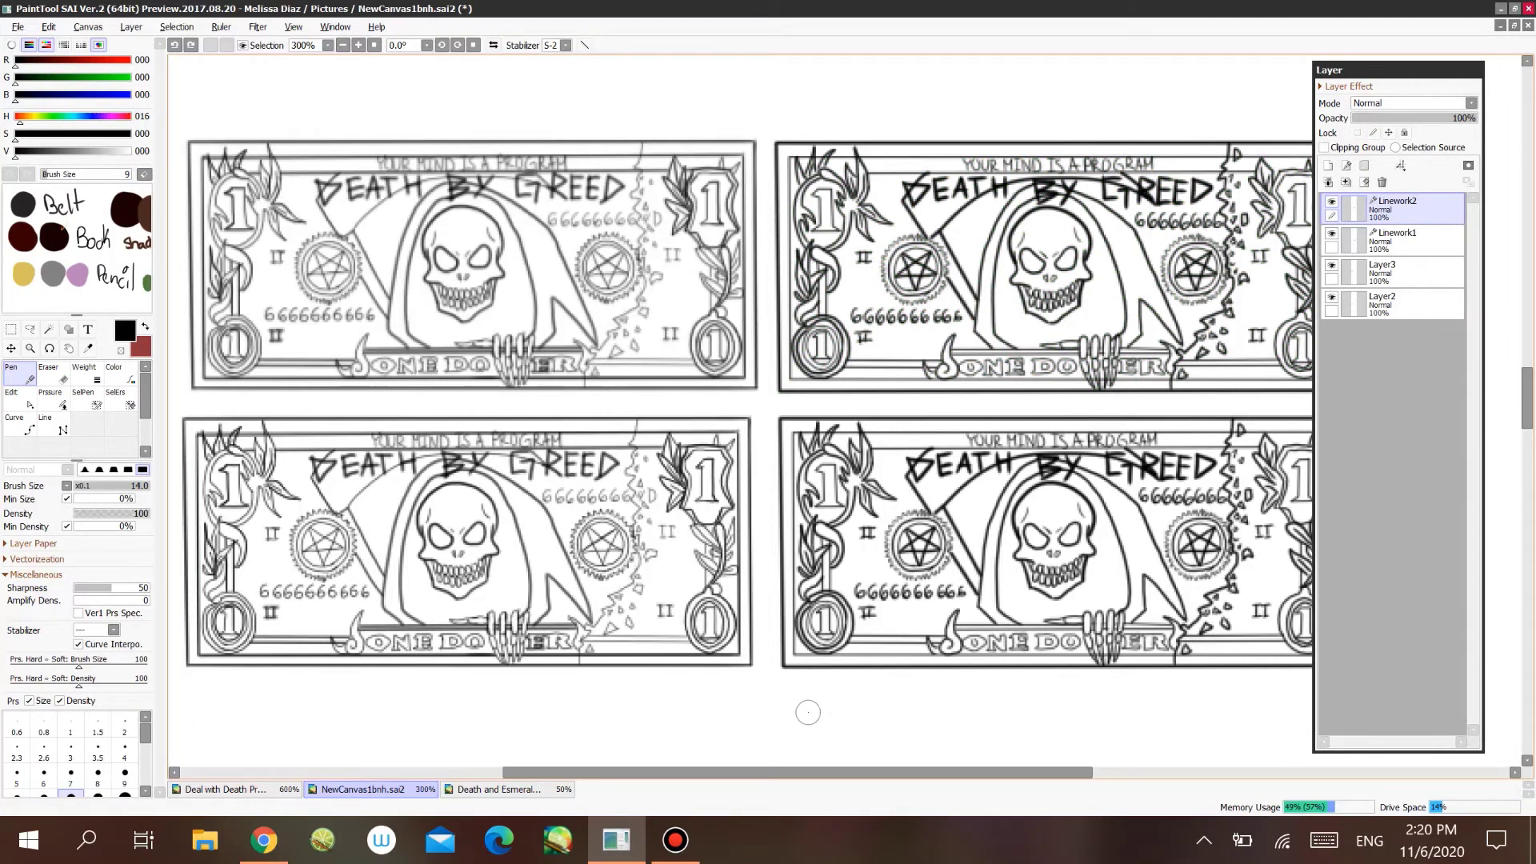
mouse_move(764, 740)
mouse_down()
mouse_move(992, 756)
mouse_move(1170, 719)
mouse_up()
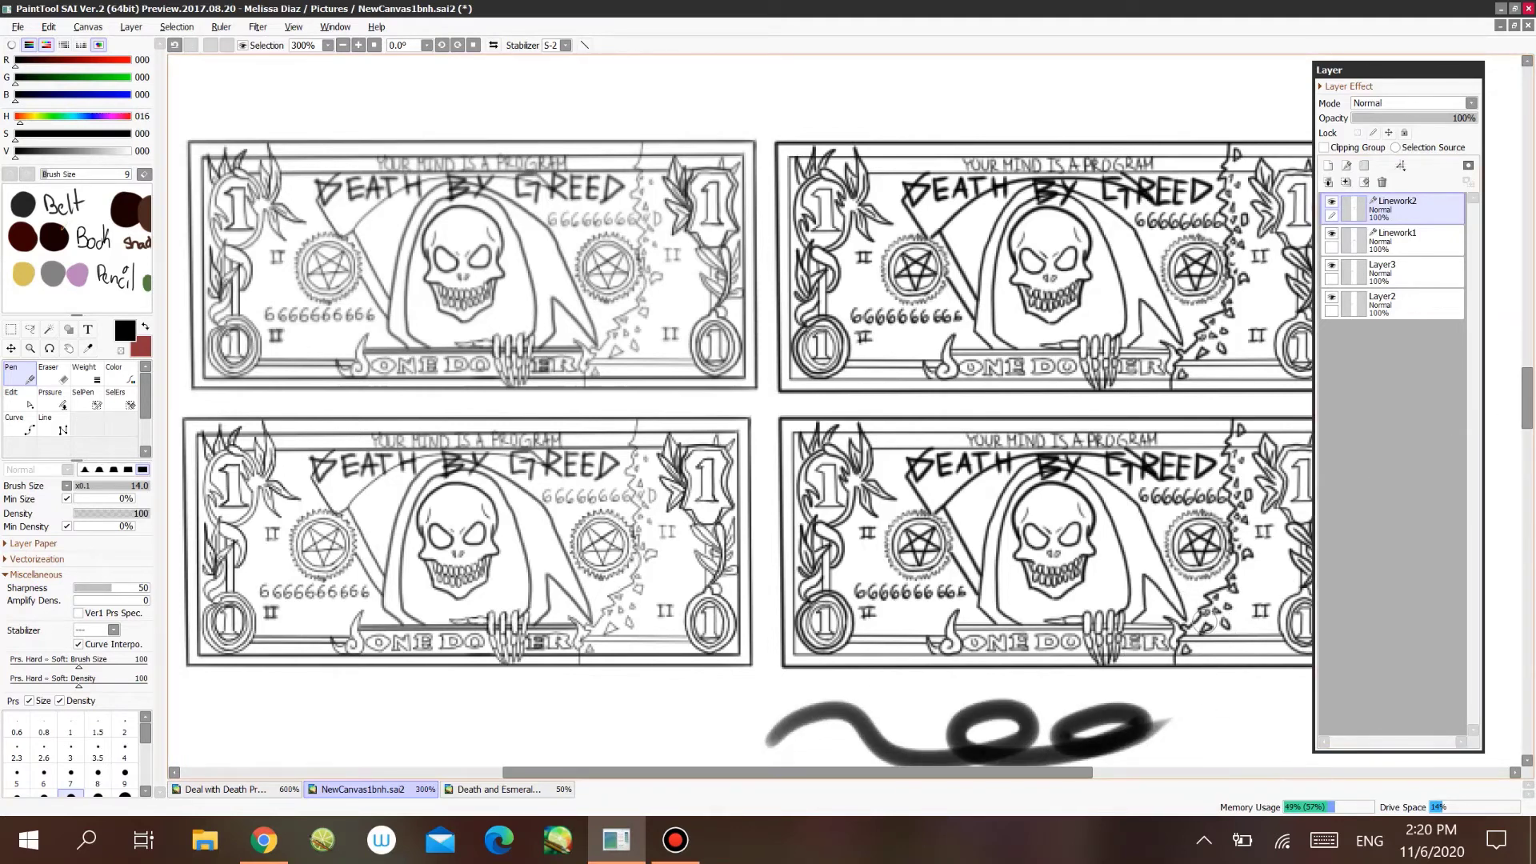
key(ctrl+z)
- Create a new linework layer and draw a thick looping stroke on it below the lower-right banknote
click(1346, 165)
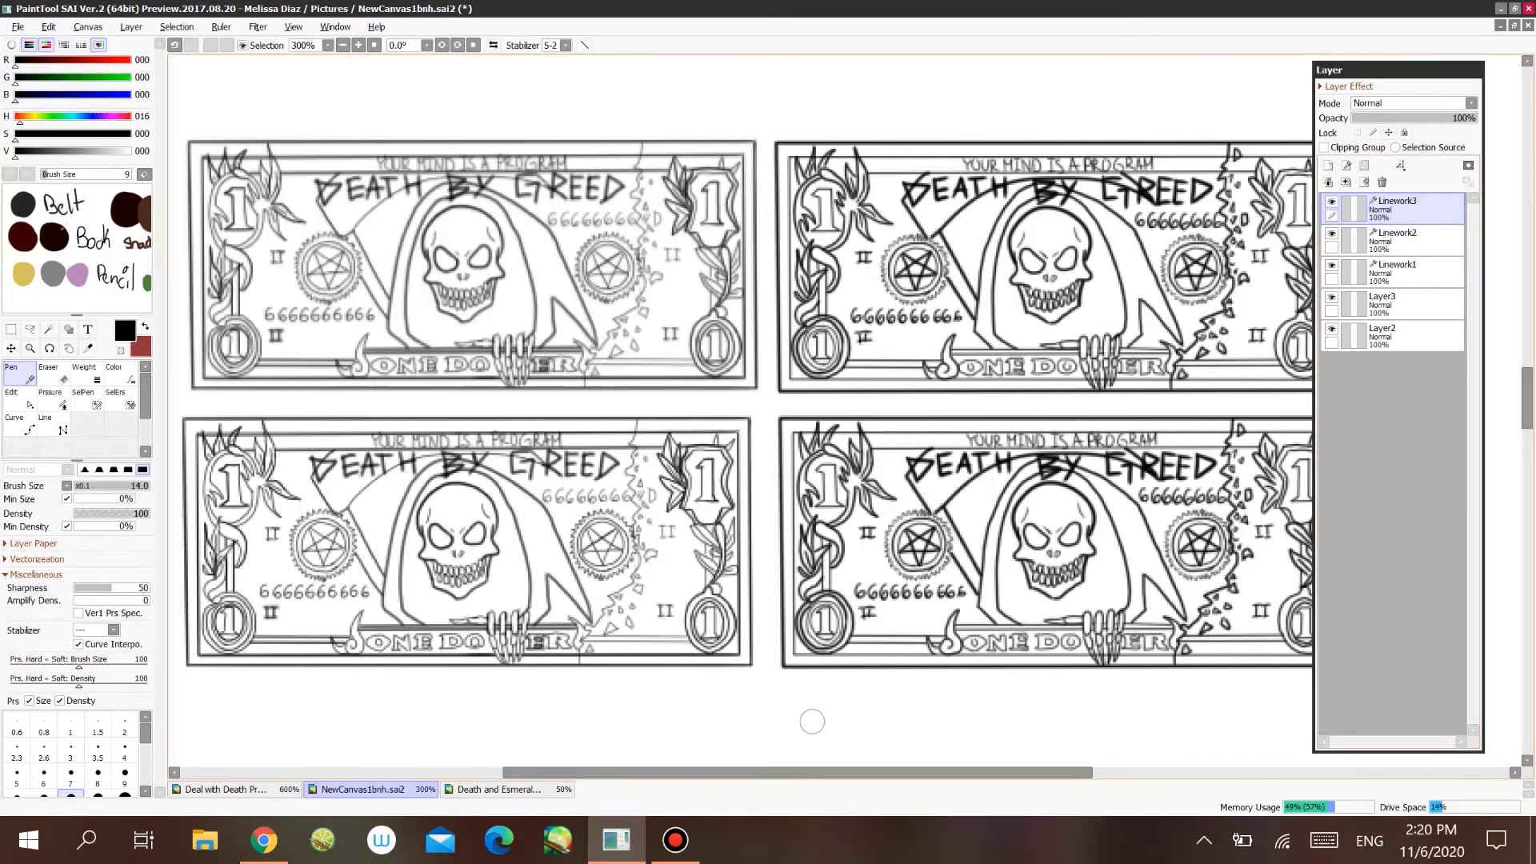
mouse_move(811, 718)
mouse_down()
mouse_move(1022, 744)
mouse_move(1176, 700)
mouse_move(1136, 733)
mouse_up()
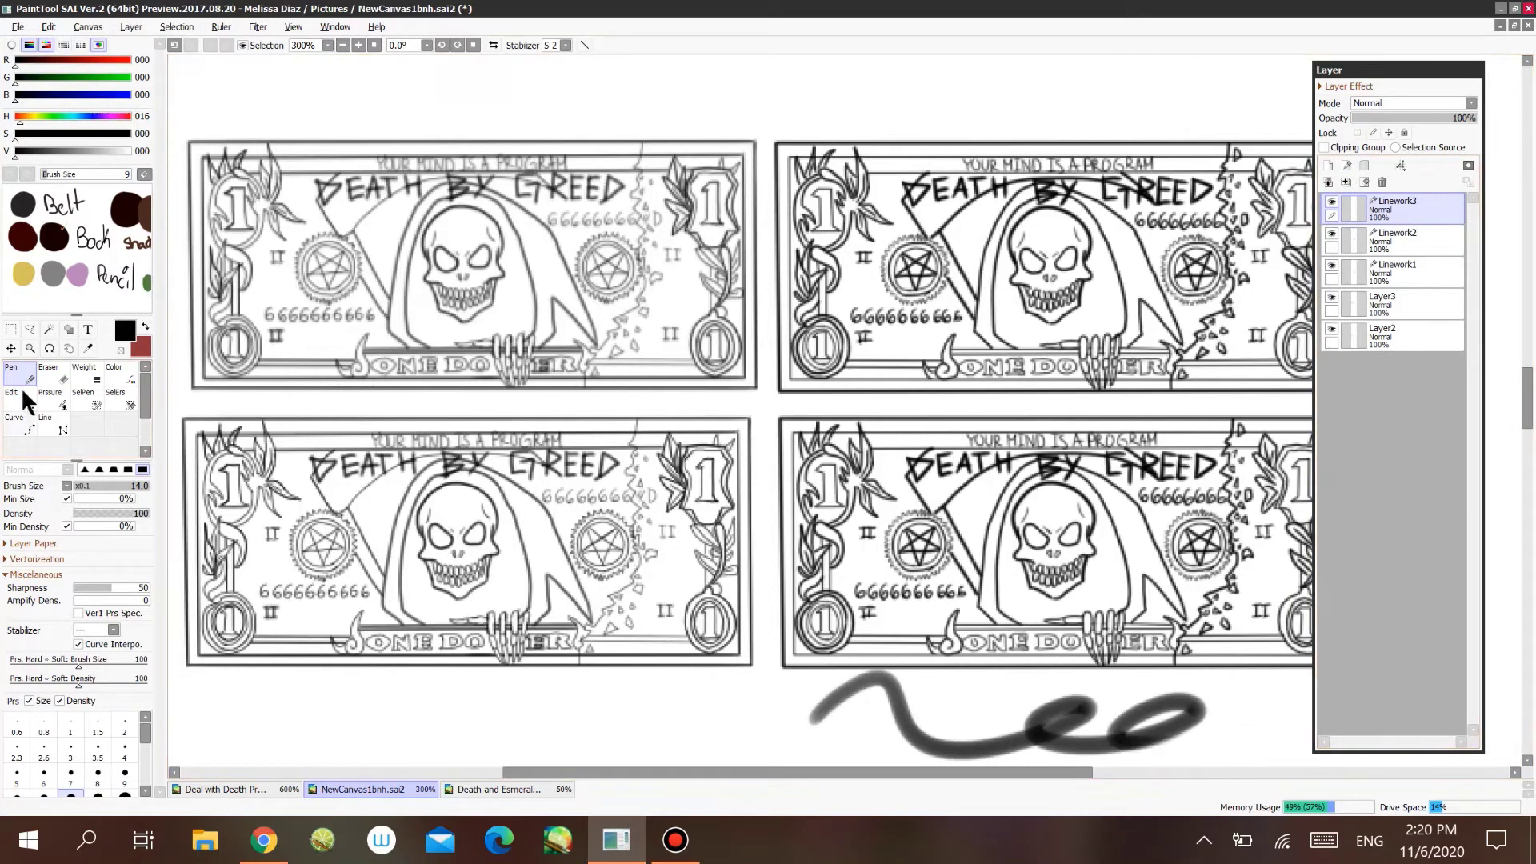
- Try stretching the looping stroke wider with a freeform transform, cancel it, and delete its linework layer
click(11, 348)
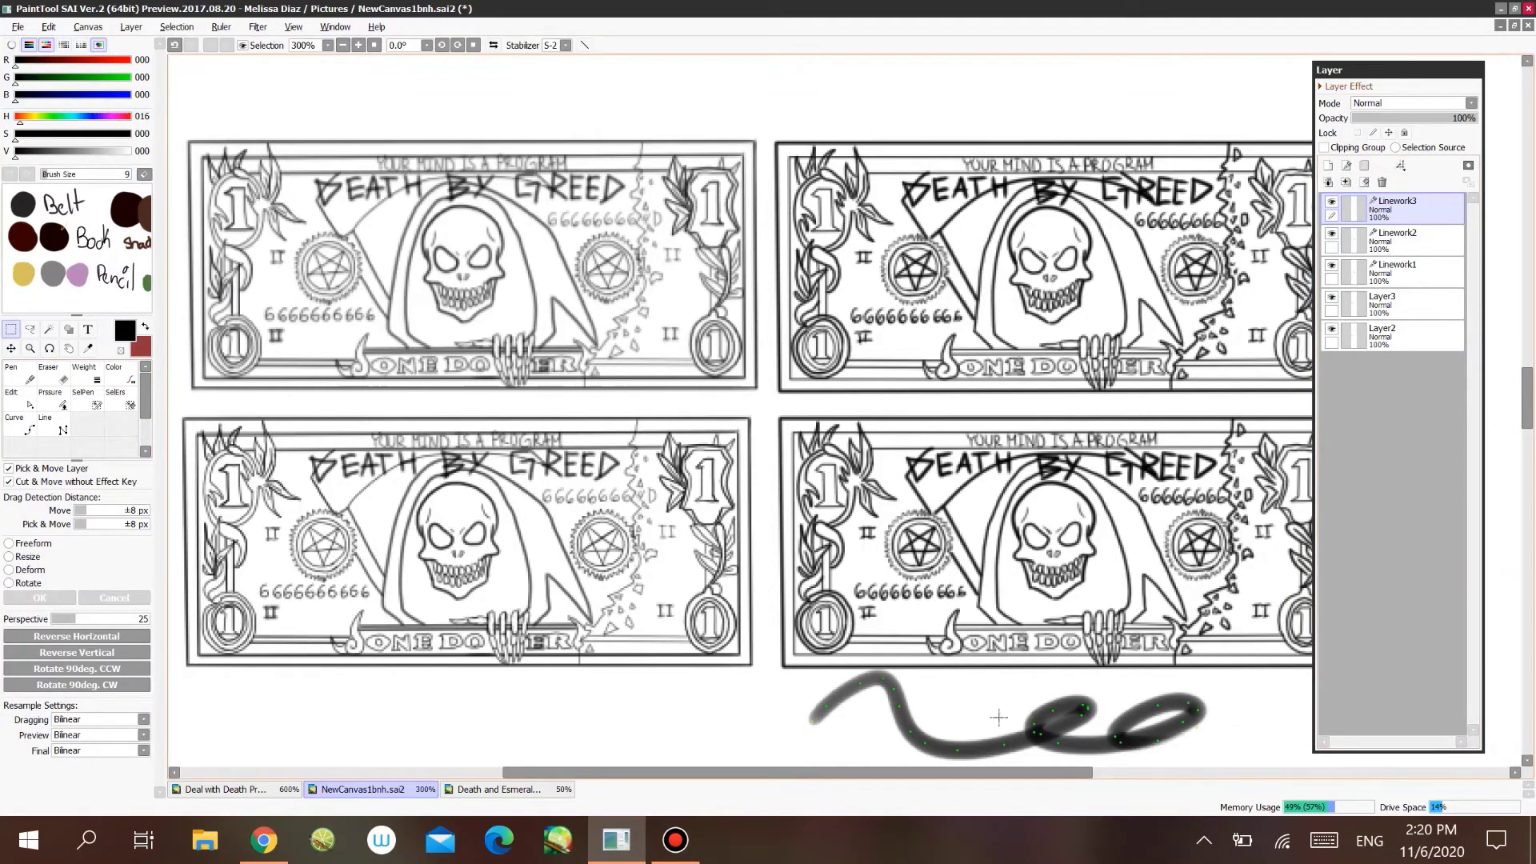
click(48, 544)
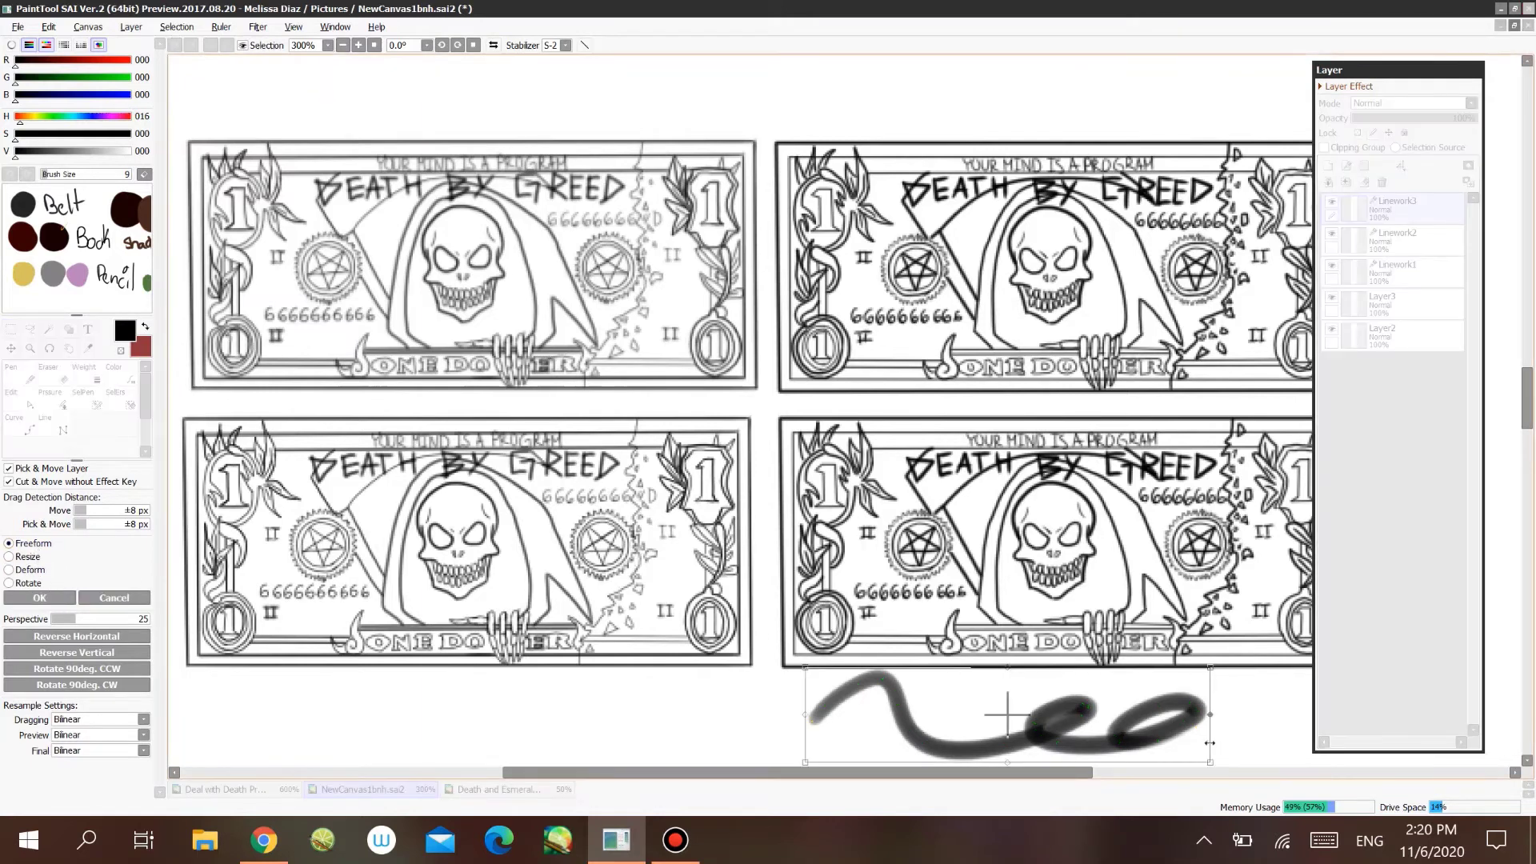
mouse_move(1210, 714)
mouse_down()
mouse_move(568, 714)
mouse_move(1105, 773)
mouse_move(1032, 736)
mouse_move(752, 708)
mouse_move(1097, 669)
mouse_move(1297, 634)
mouse_move(1361, 603)
mouse_up()
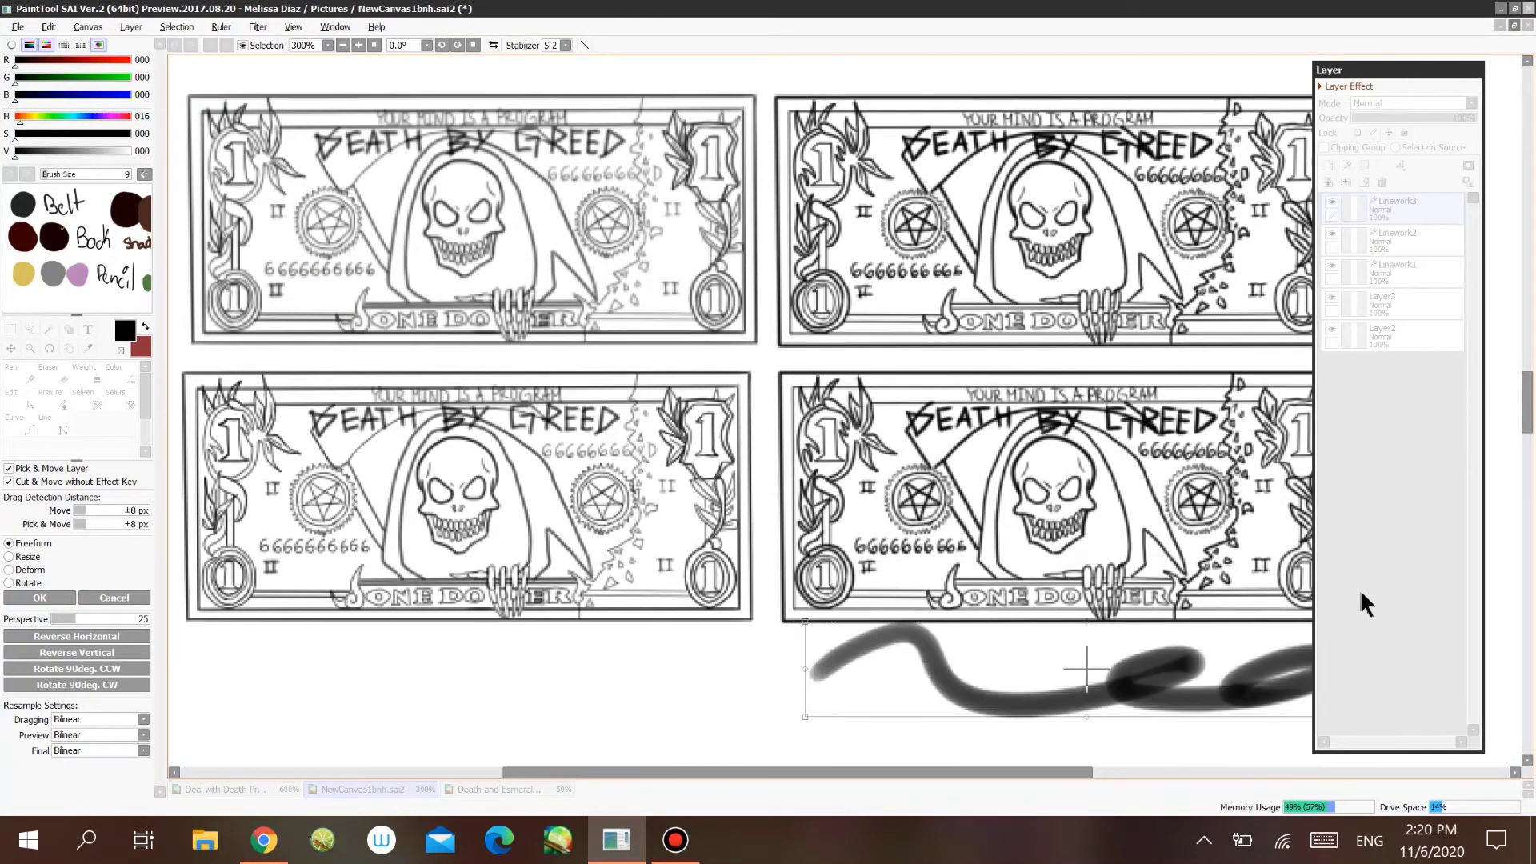
click(117, 599)
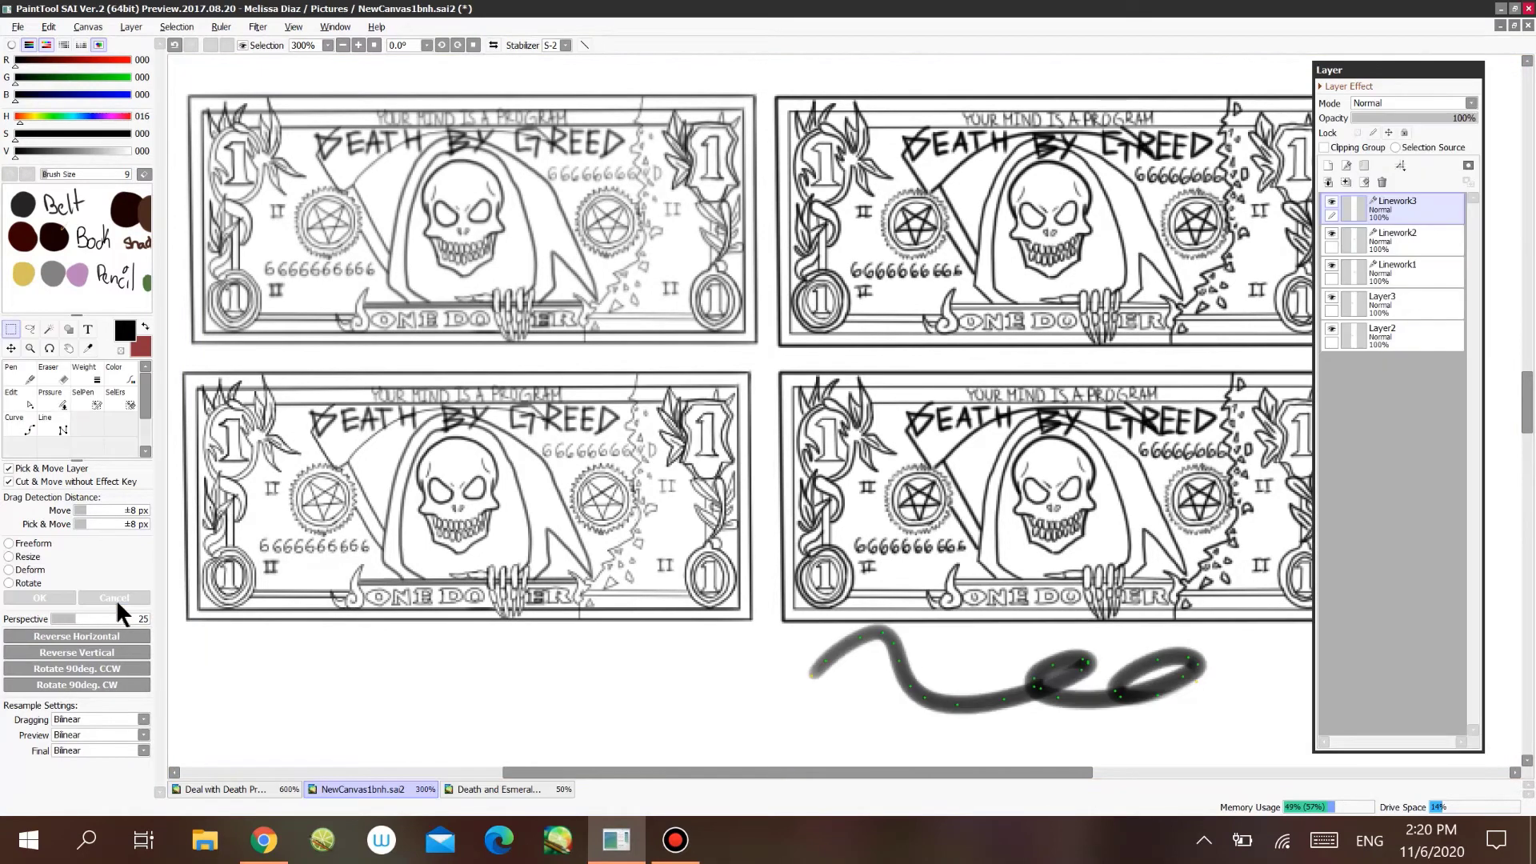
click(1383, 182)
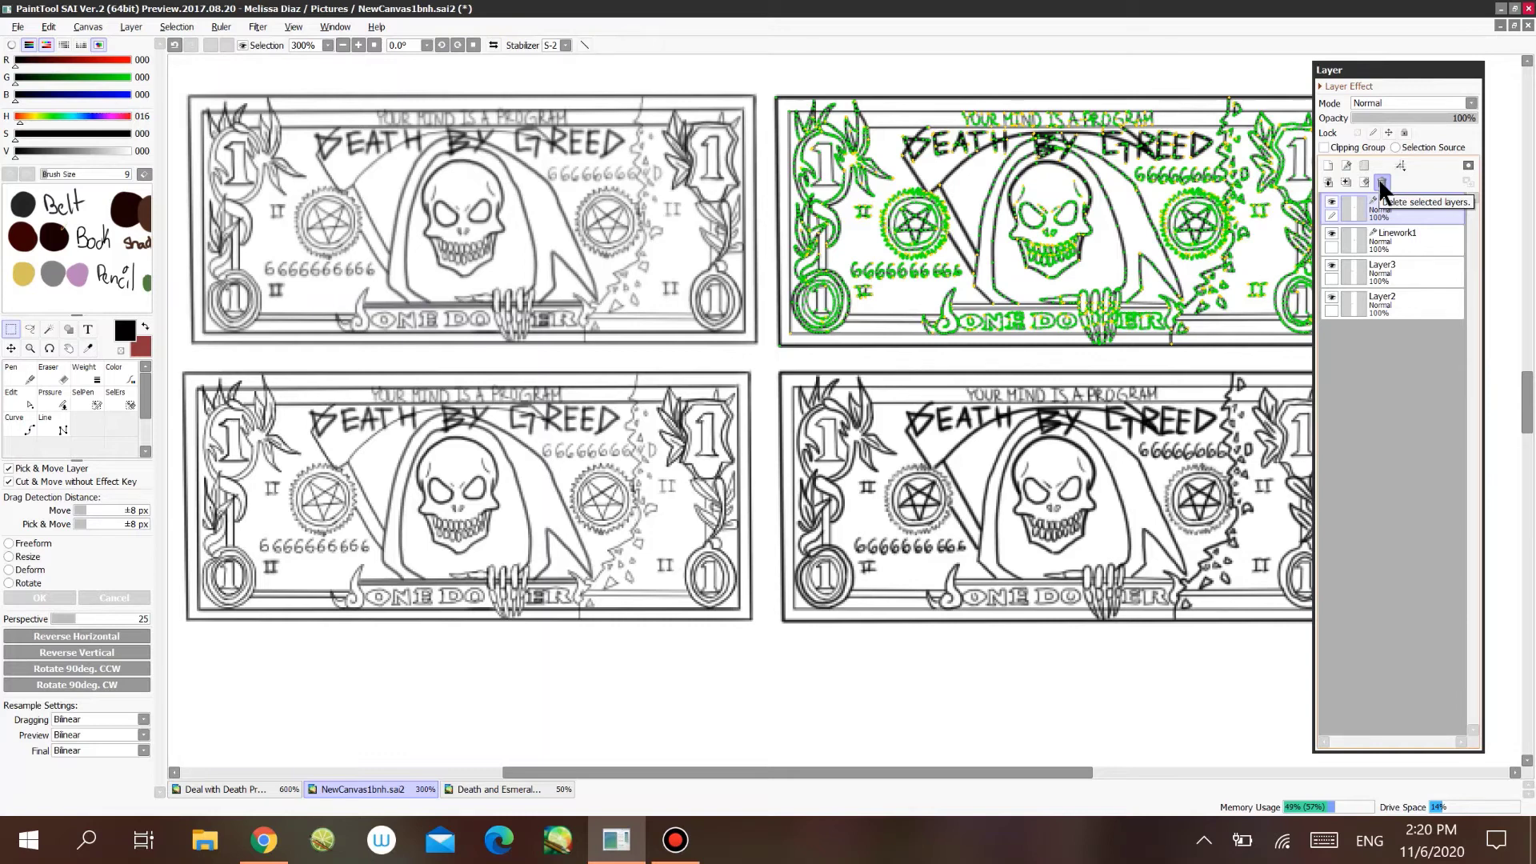
click(676, 840)
right_click(675, 840)
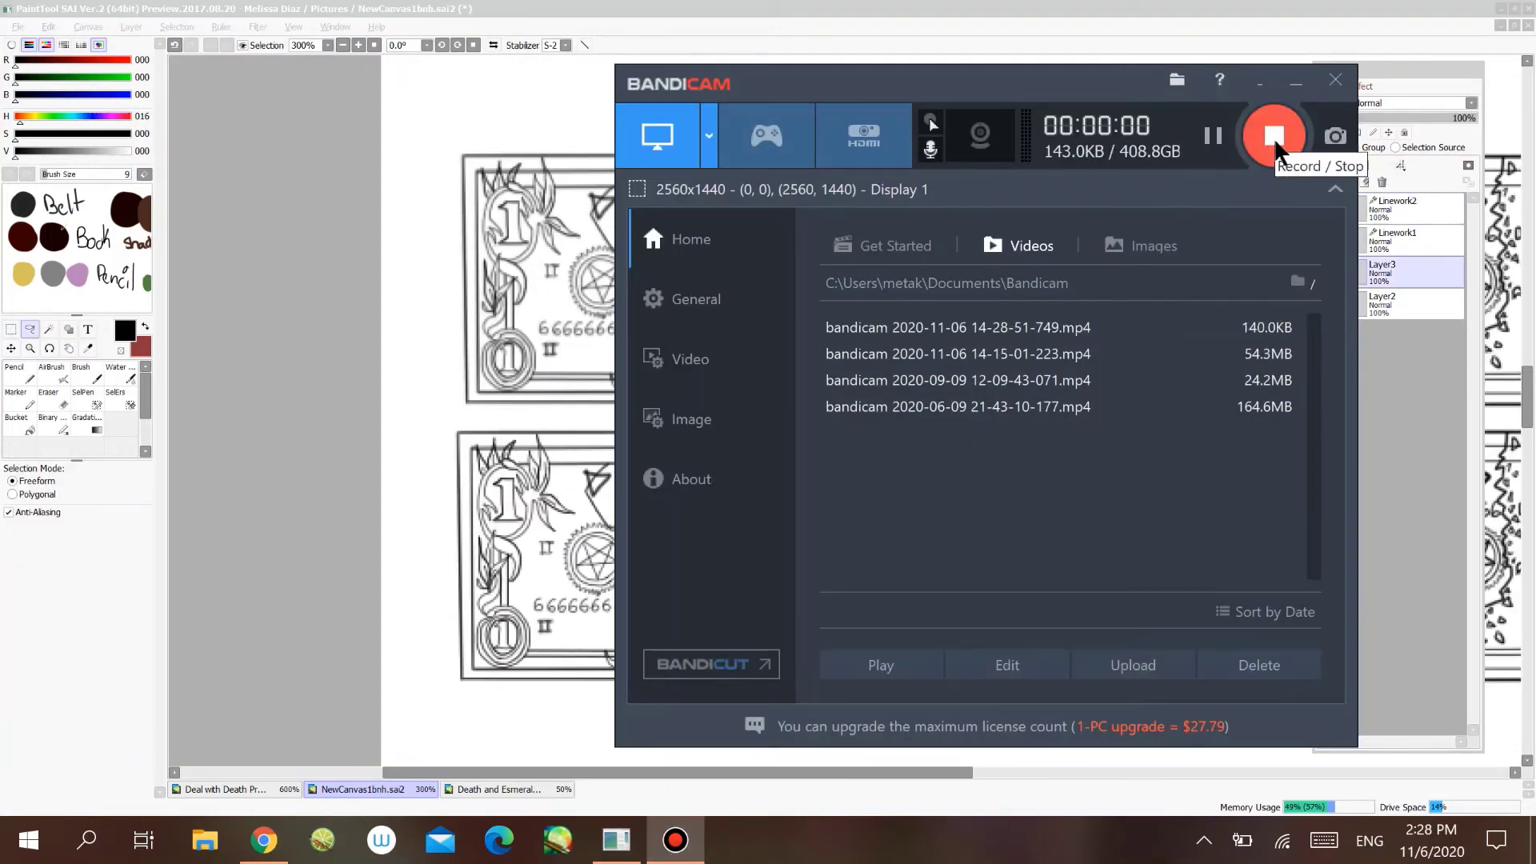
click(359, 649)
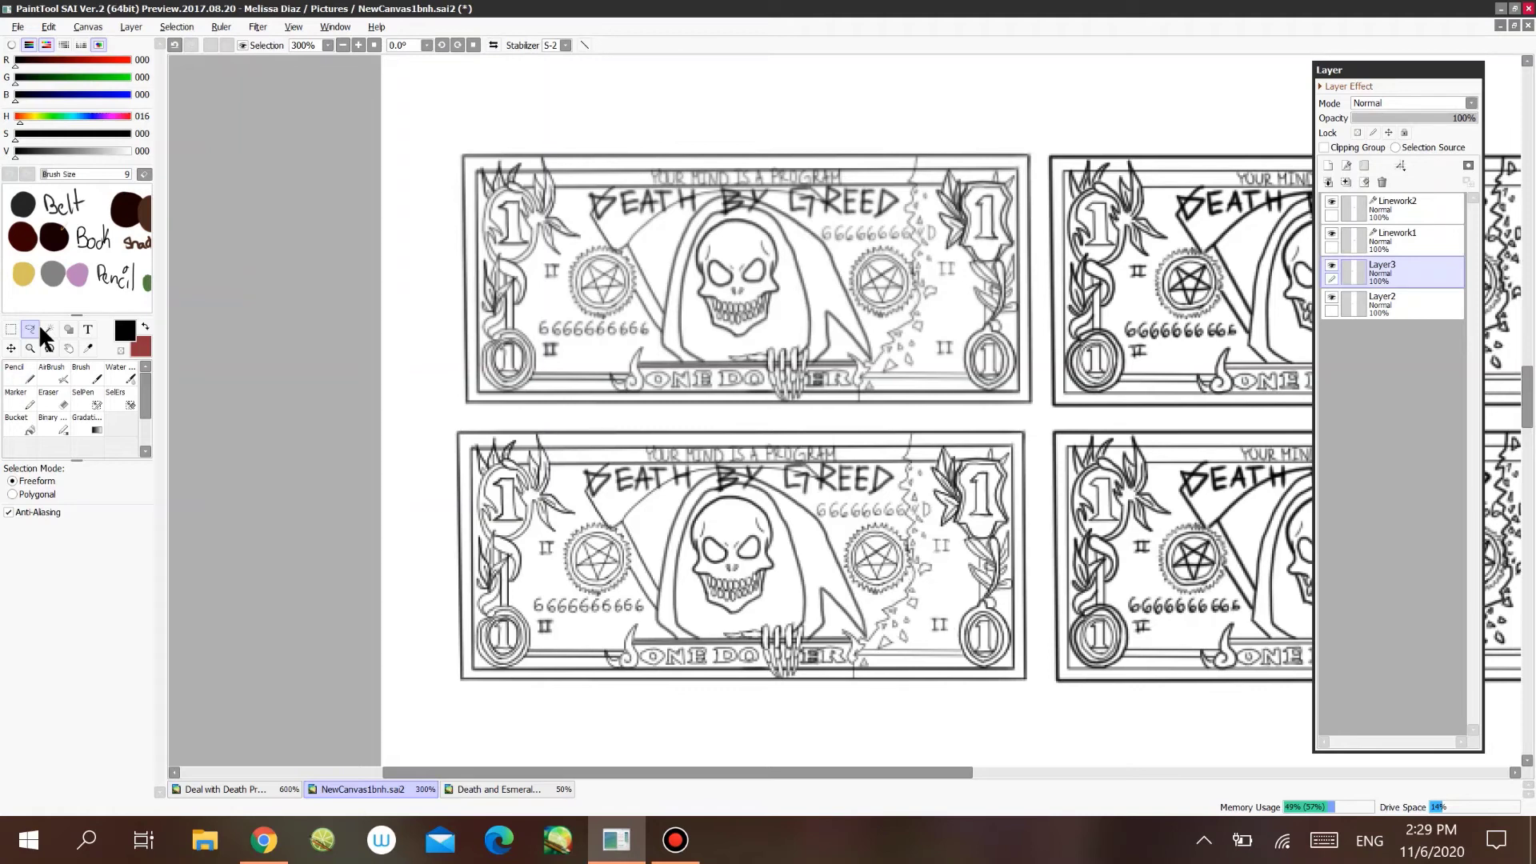
- Open the Outline effect for Layer3 and preview it with the Inside position at width 1
click(95, 26)
mouse_move(132, 27)
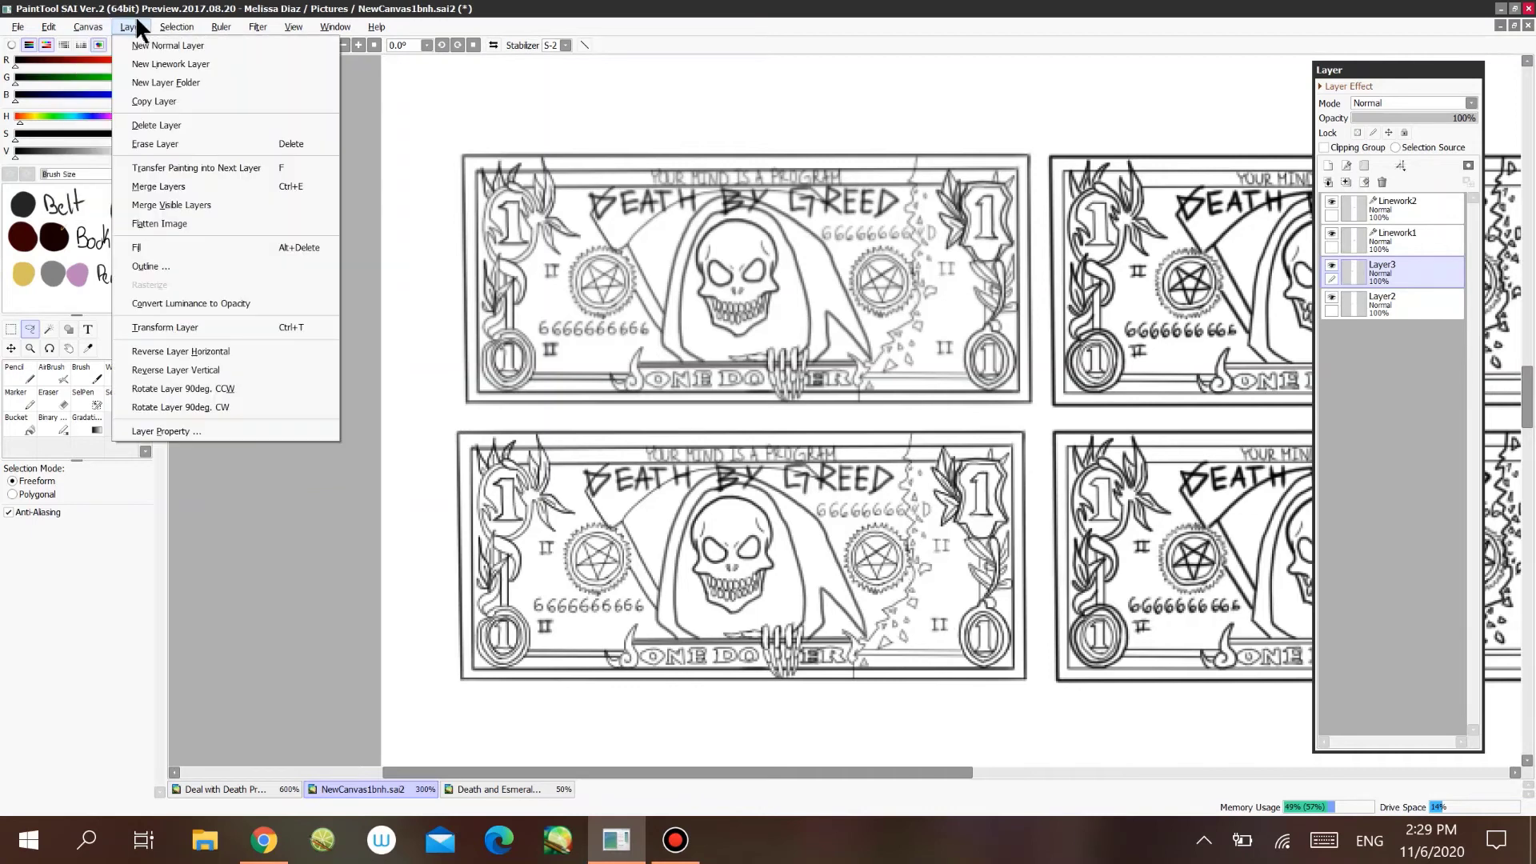
click(314, 266)
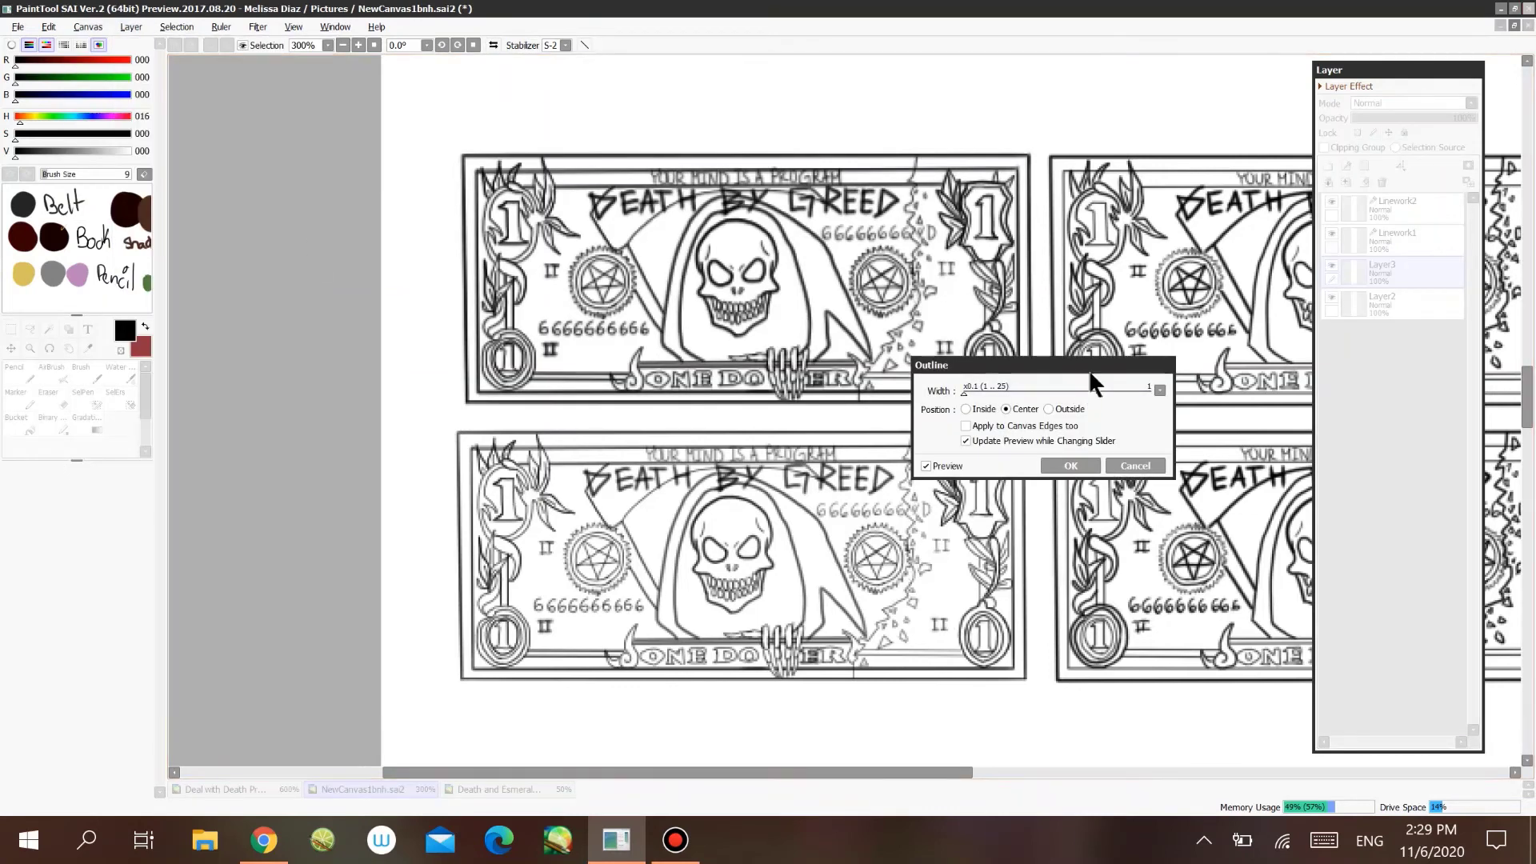
drag(1088, 370, 507, 435)
click(649, 440)
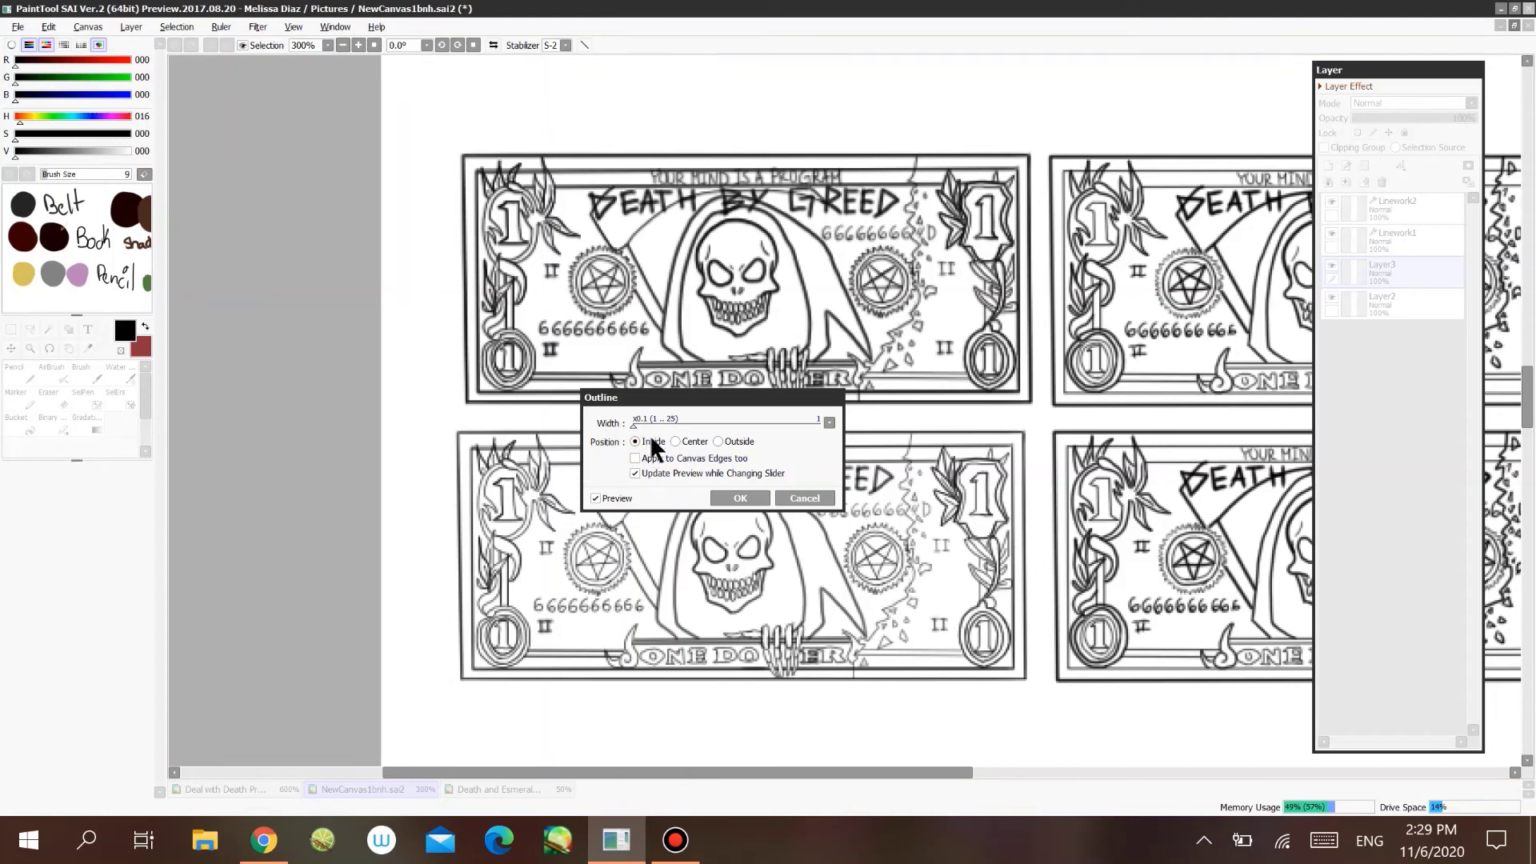
drag(701, 424, 546, 431)
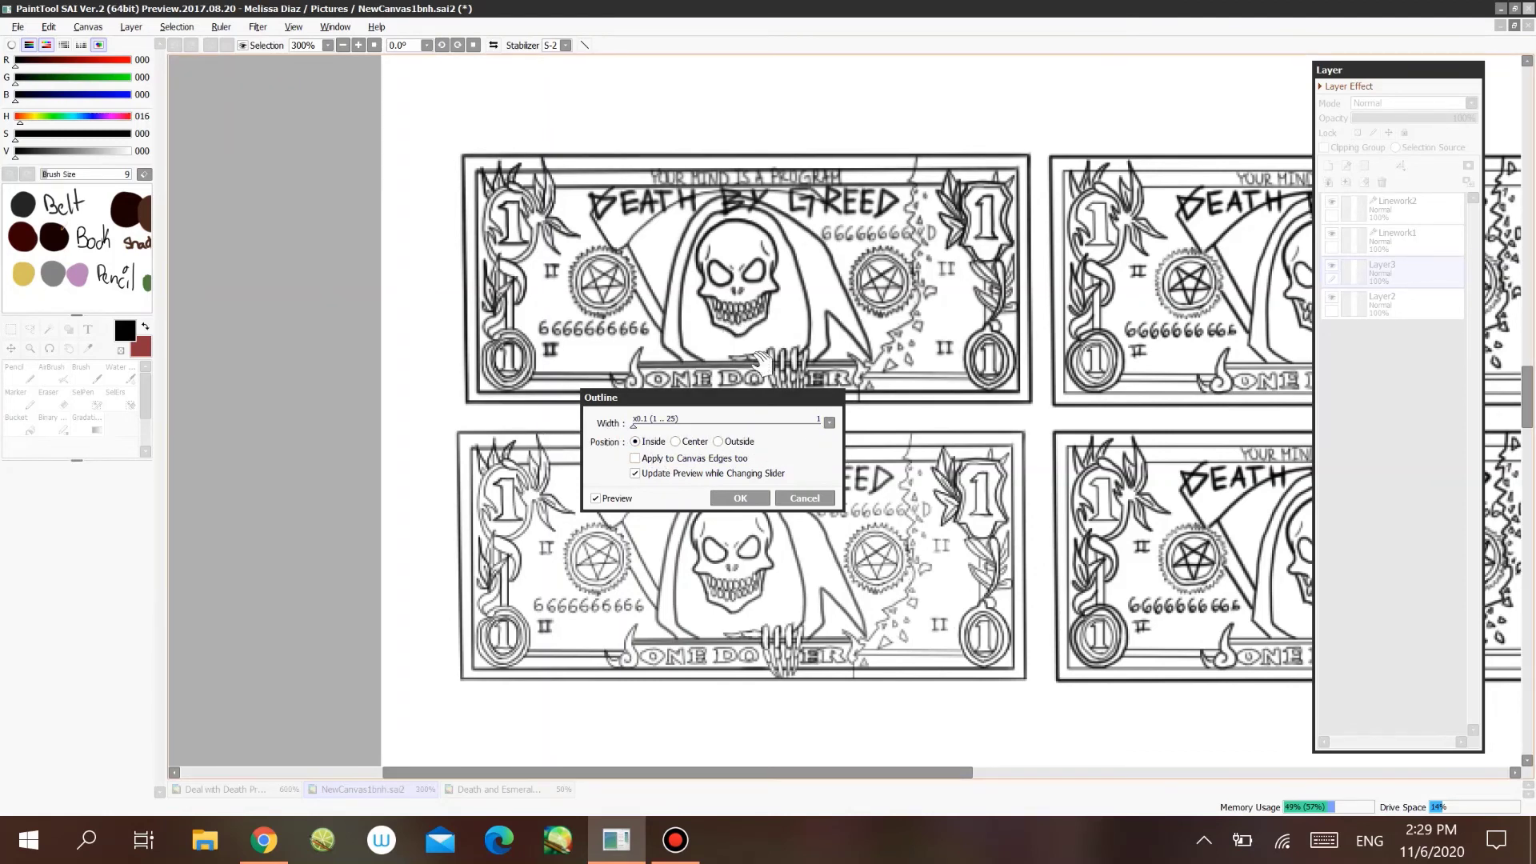
- Preview the Layer3 outline with the Outside and Center positions
click(829, 422)
click(750, 439)
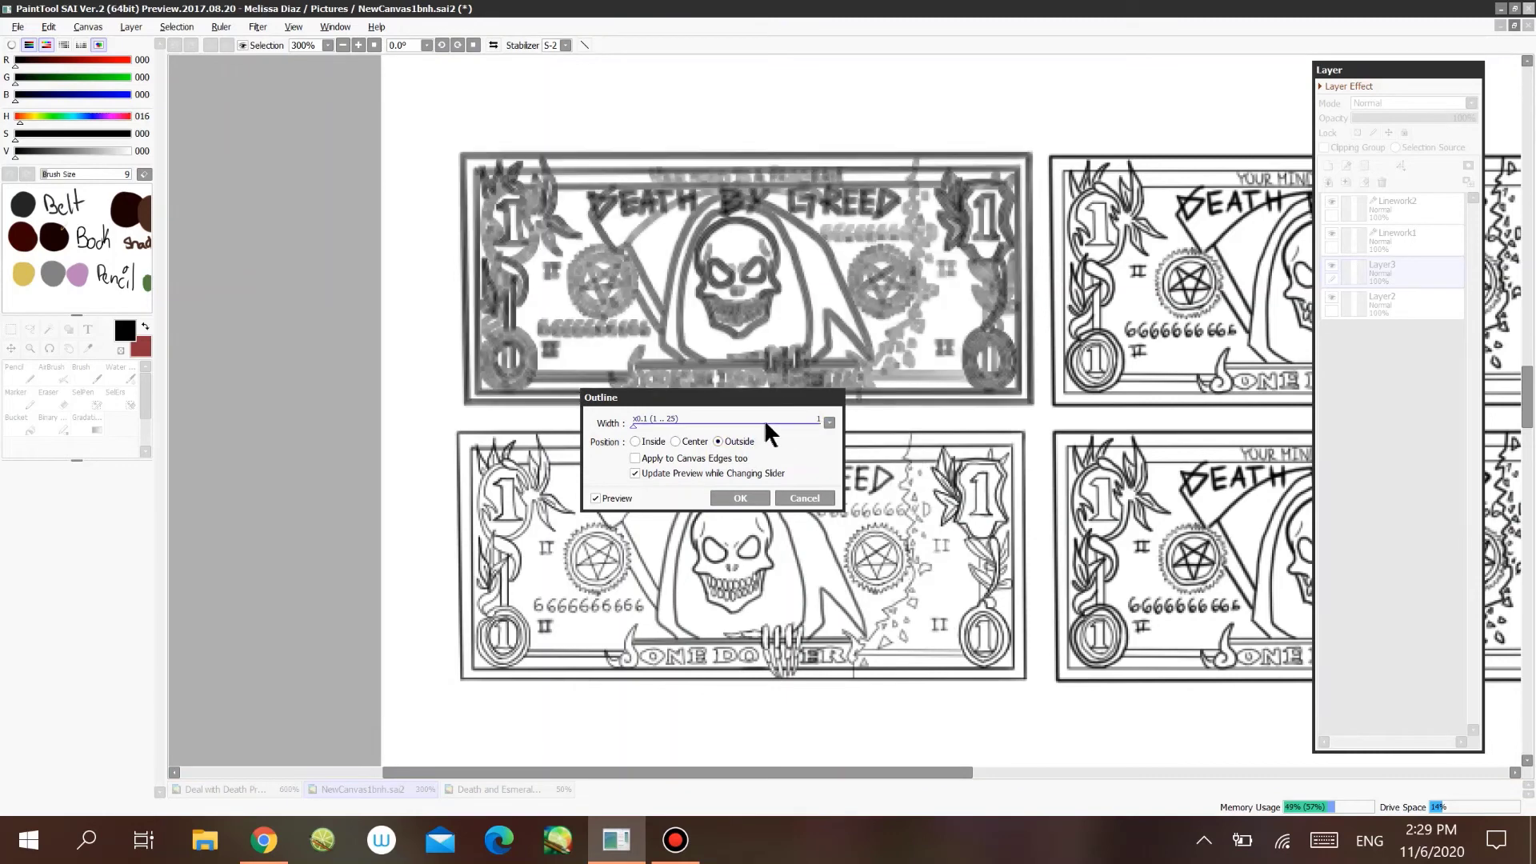
drag(765, 419, 676, 424)
click(698, 435)
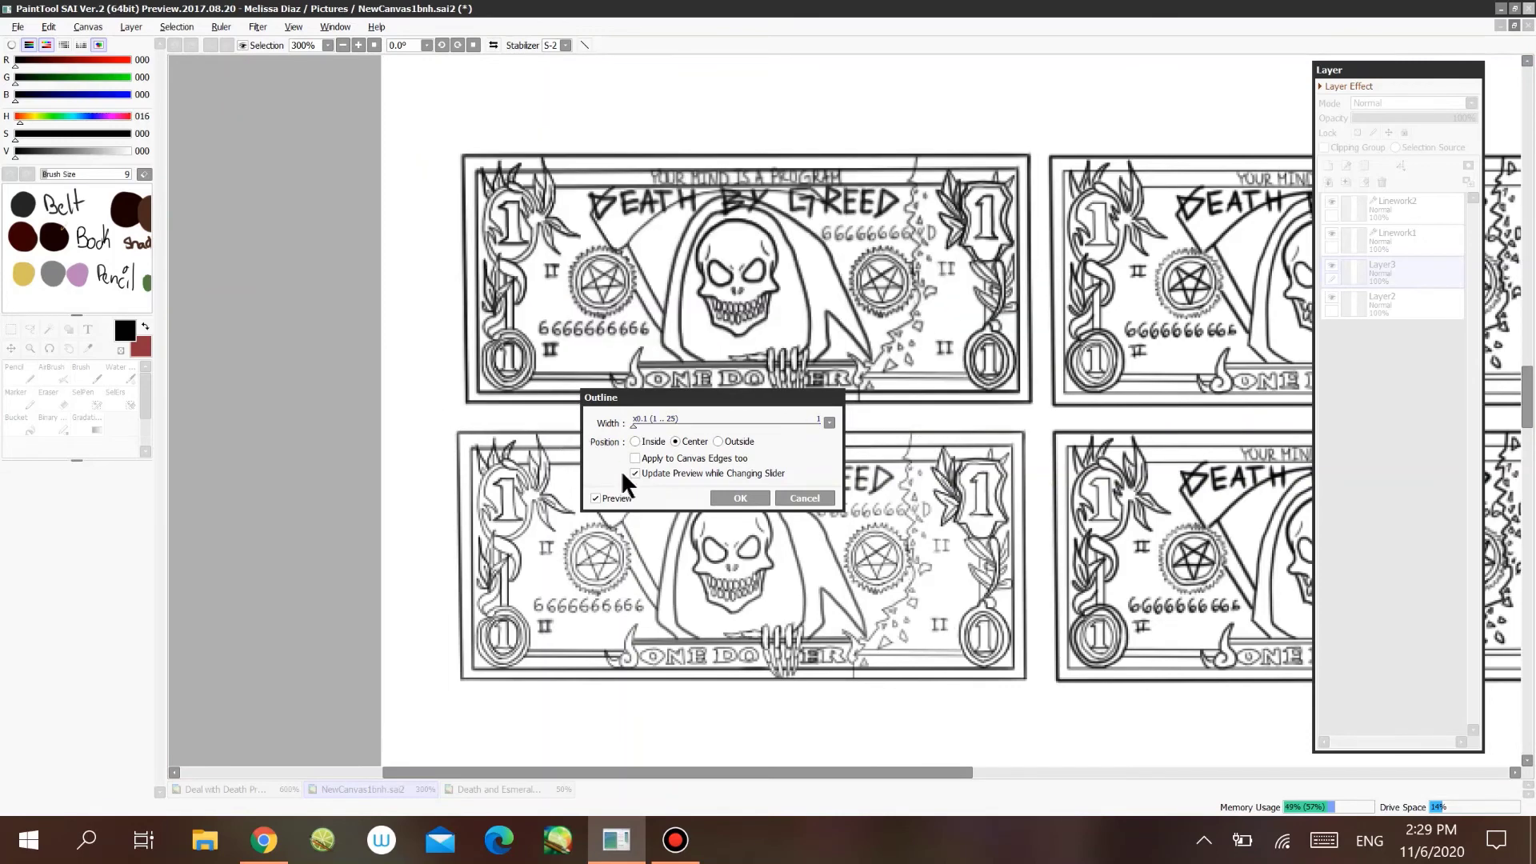
- Apply the outline to Layer3 with the Inside position and a width of 1
click(651, 441)
drag(805, 431, 865, 445)
drag(641, 449, 631, 448)
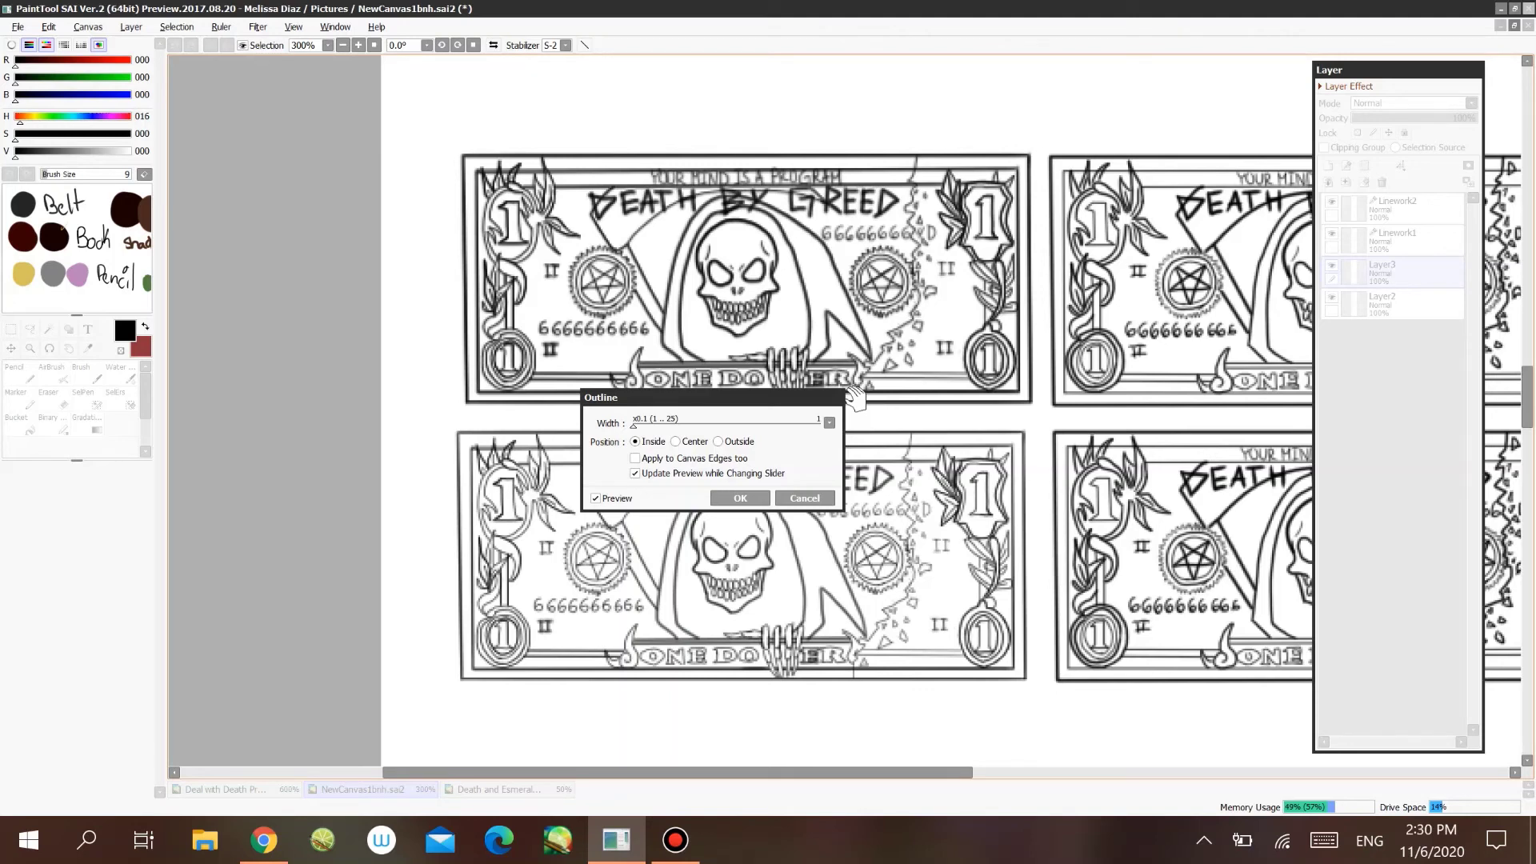
click(740, 498)
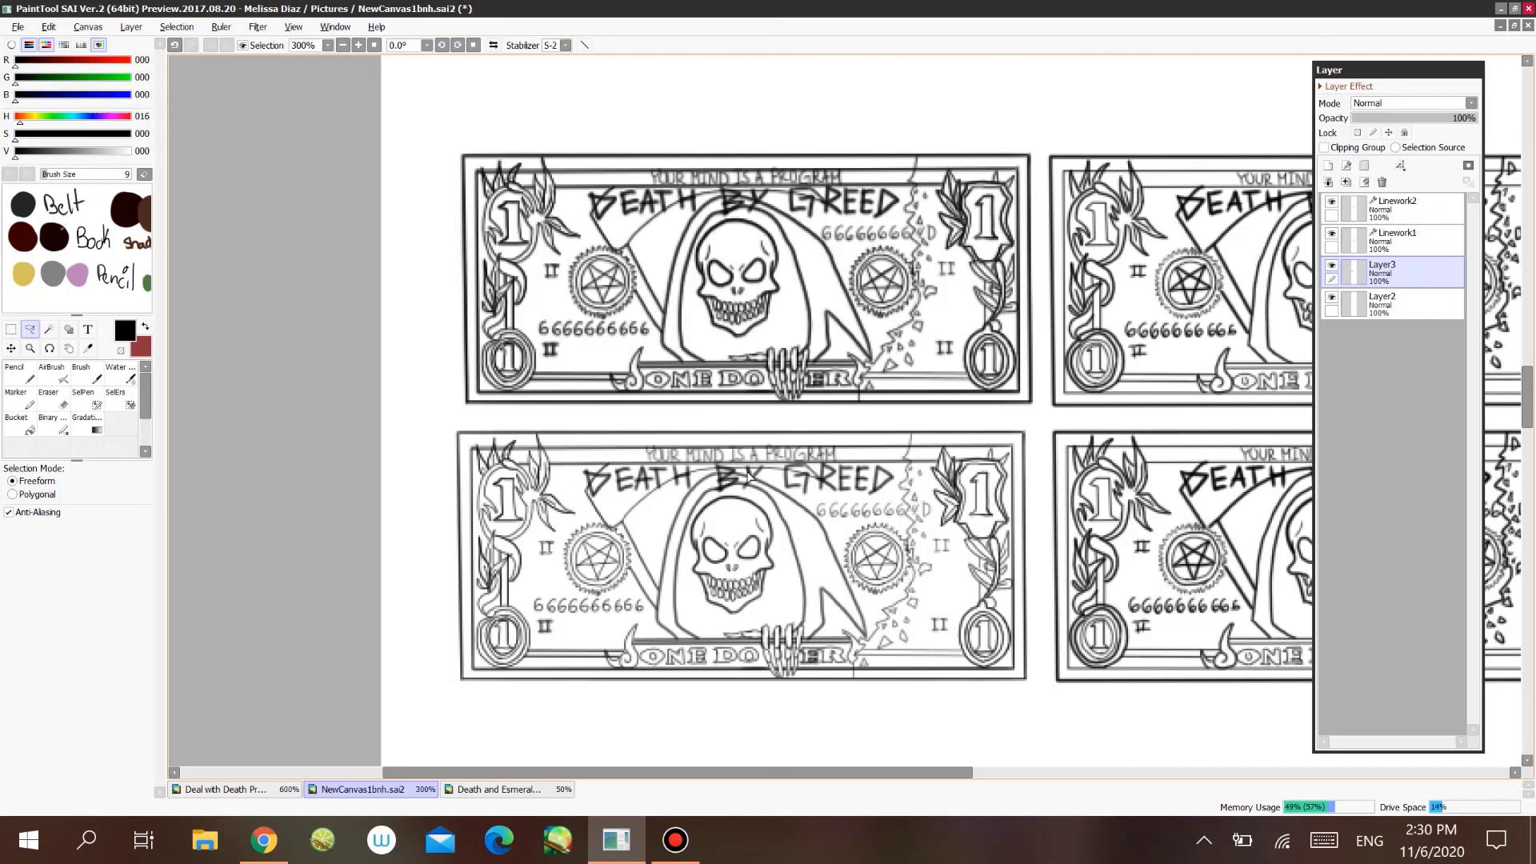
click(676, 840)
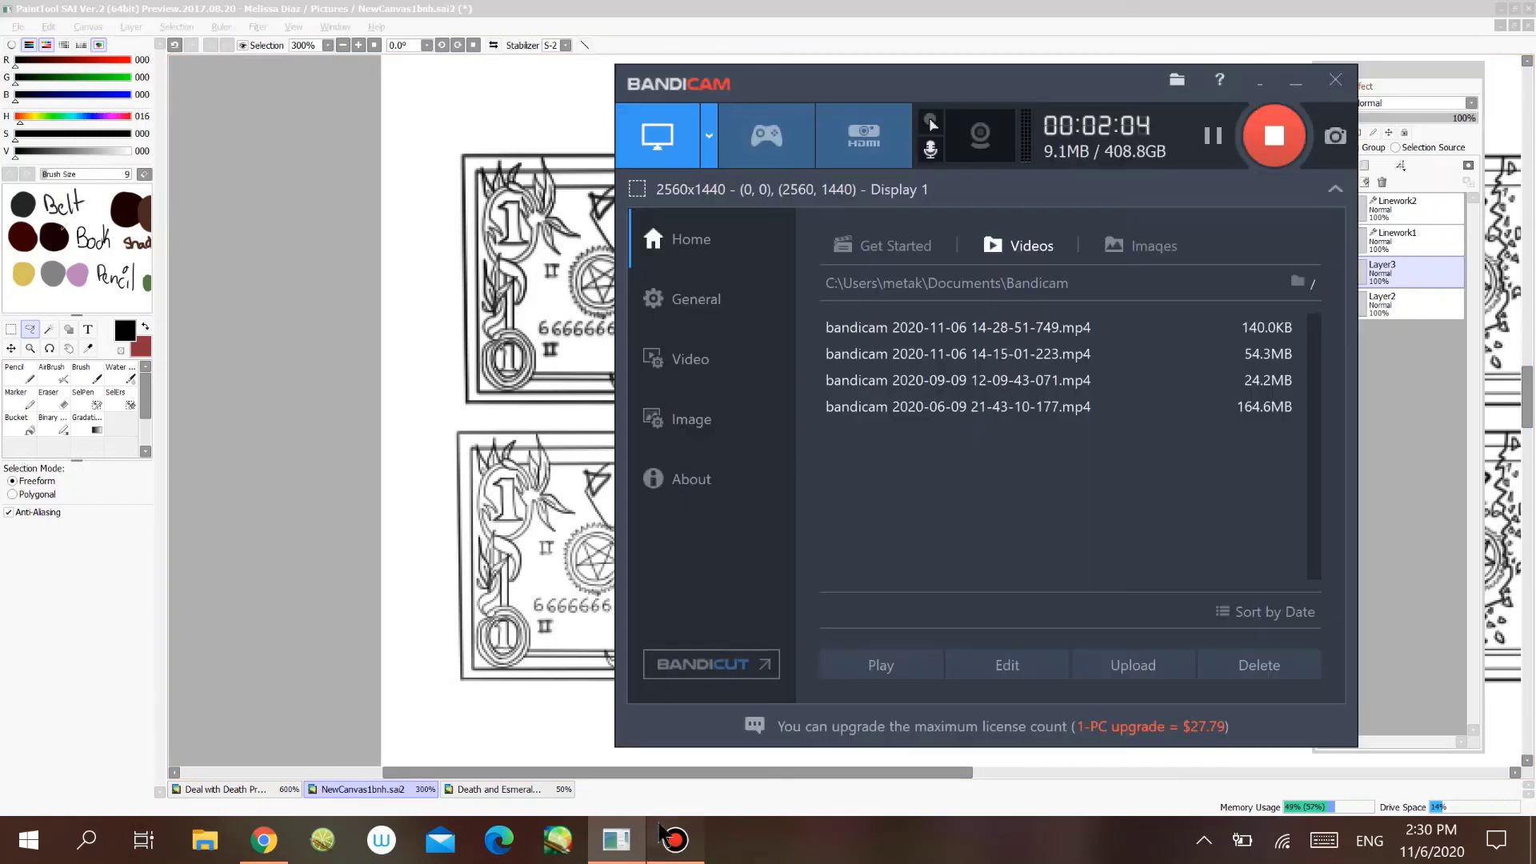